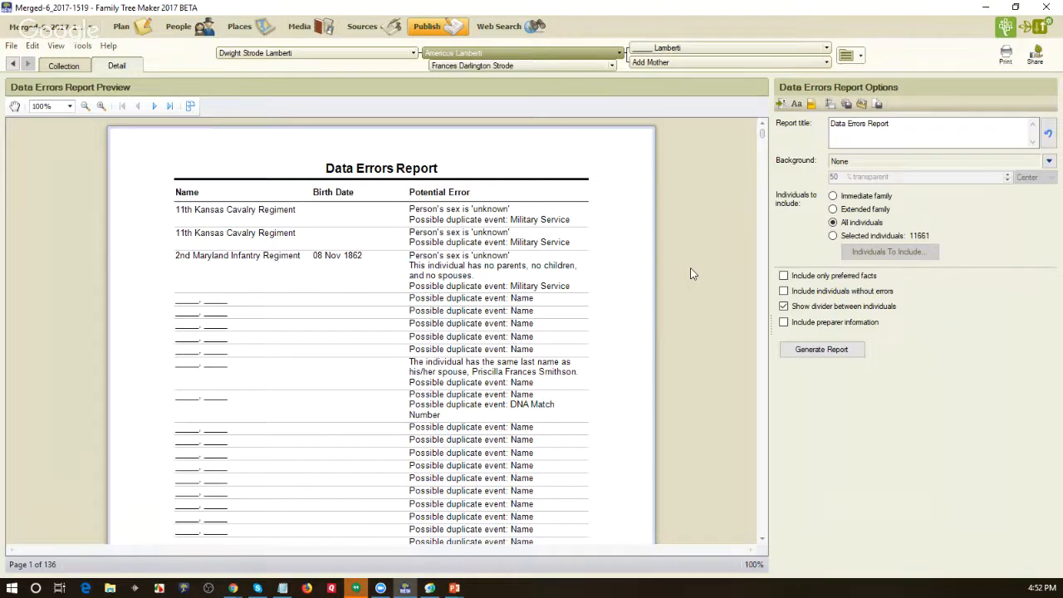
# - Review the error types available for the Data Errors Report and limit the report to preferred facts
pyautogui.click(782, 103)
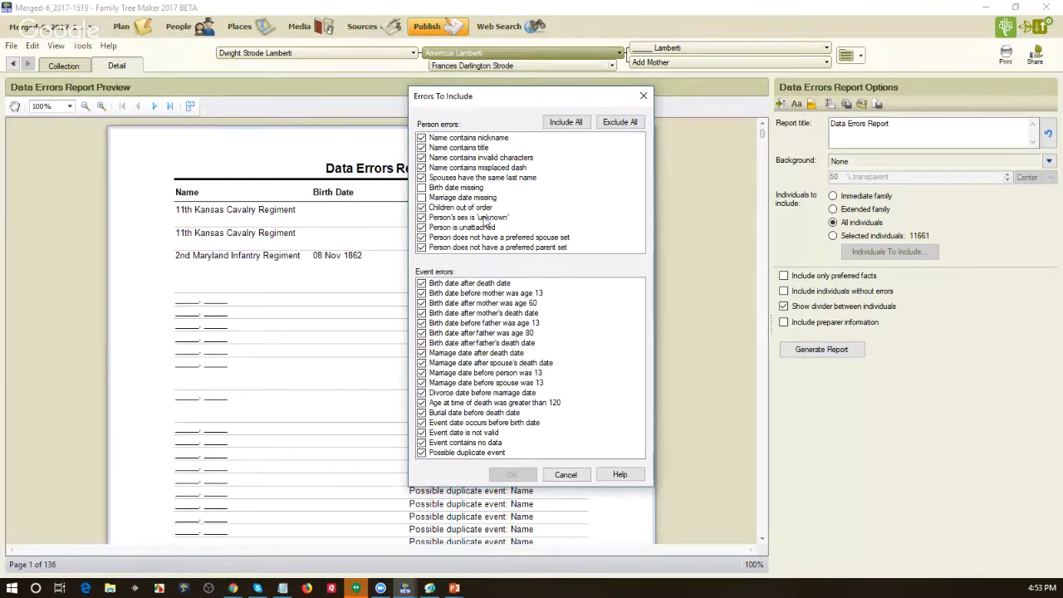
pyautogui.click(564, 475)
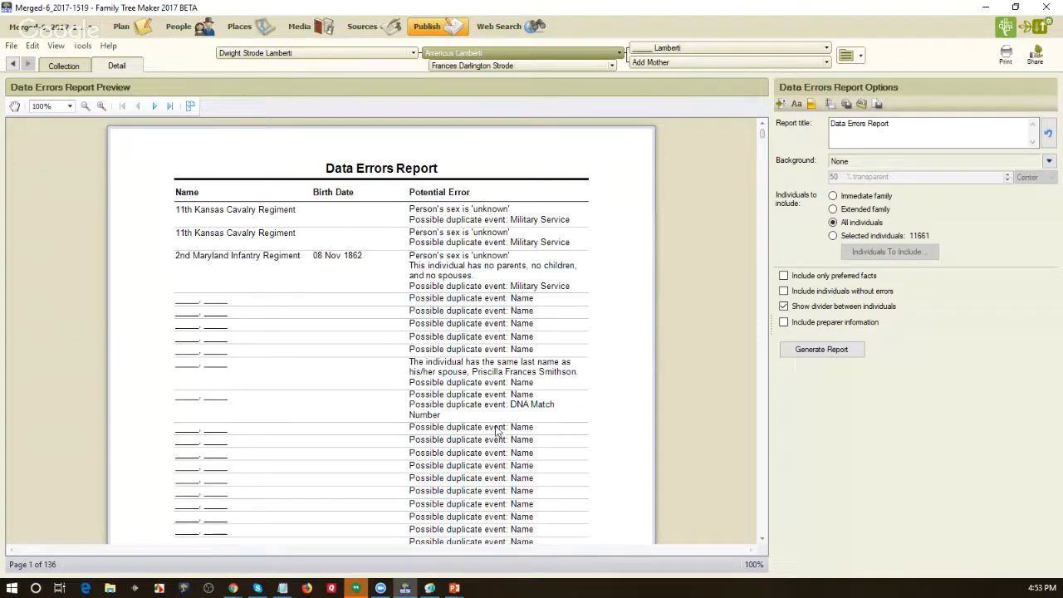
pyautogui.click(784, 276)
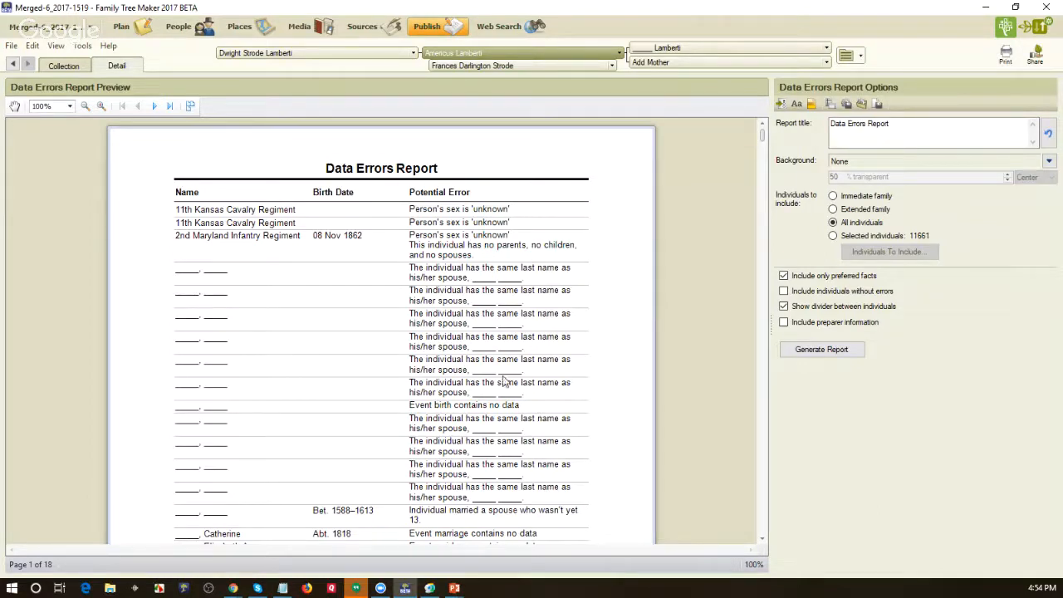
# - Base the report on selected individuals, clear the existing selection and include everyone in the filter
pyautogui.click(833, 237)
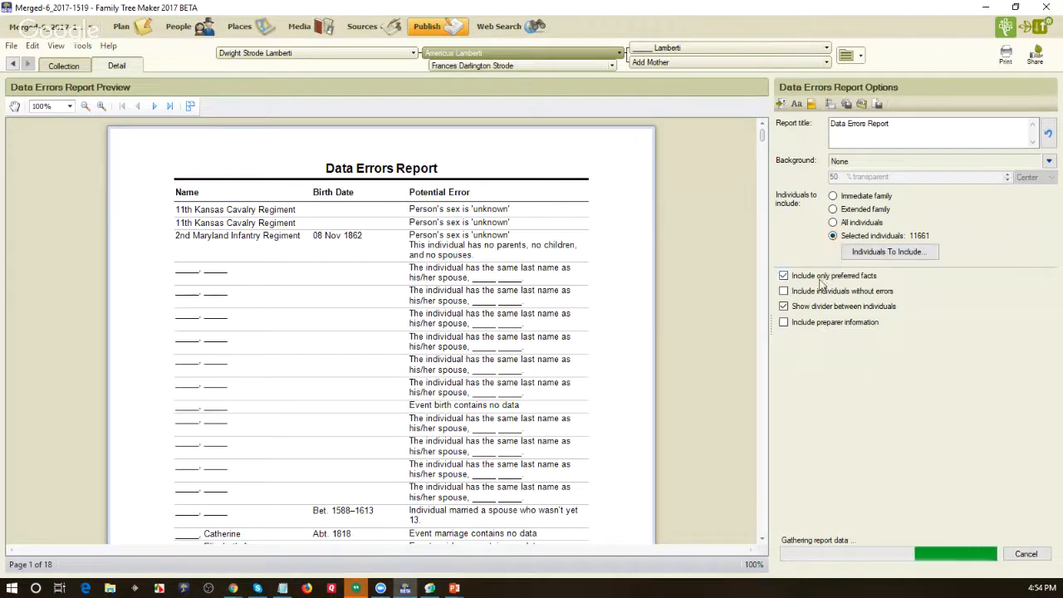
pyautogui.click(887, 252)
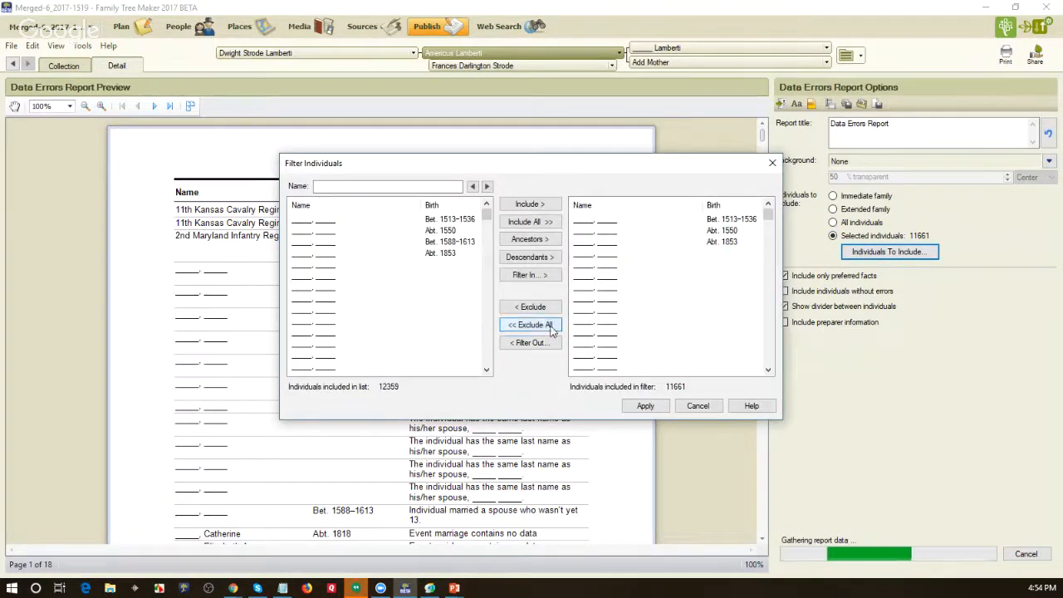
pyautogui.click(550, 329)
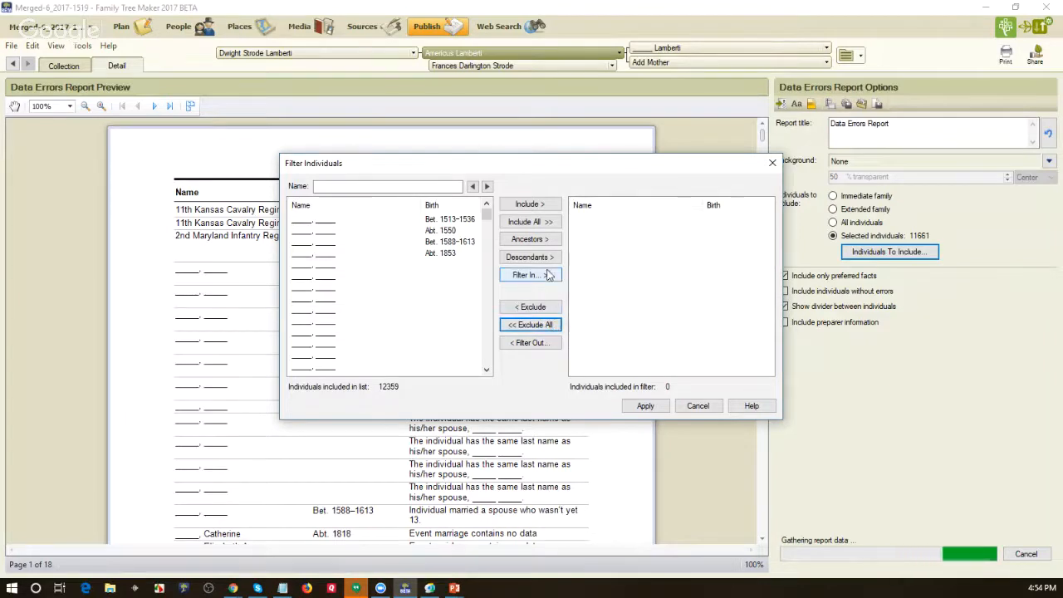
pyautogui.click(528, 224)
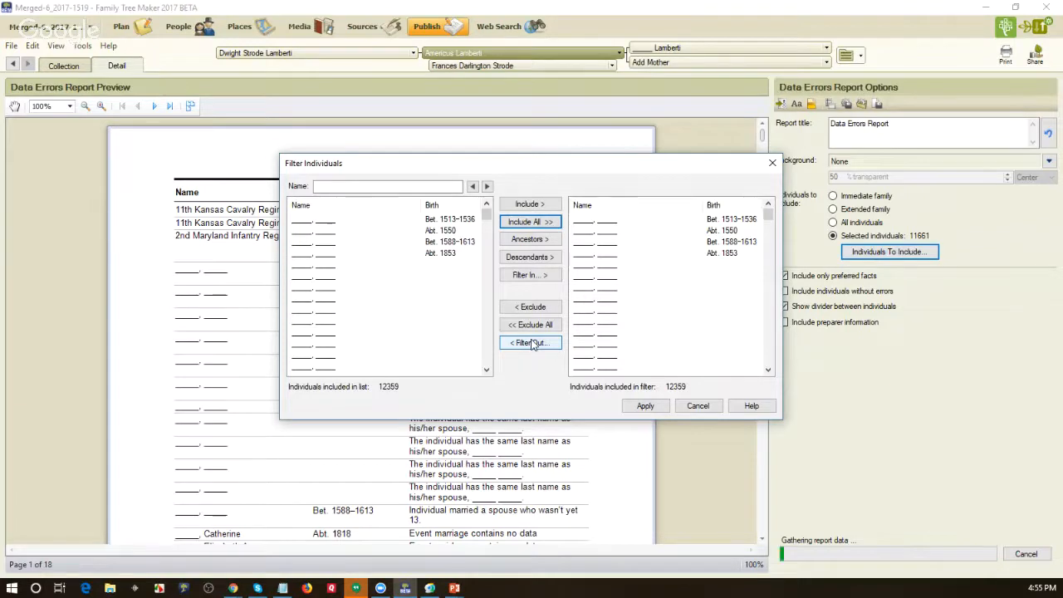
# - Filter out individuals for whom any data exists in the Data Error Report fact, and apply the selection to the report
pyautogui.click(531, 344)
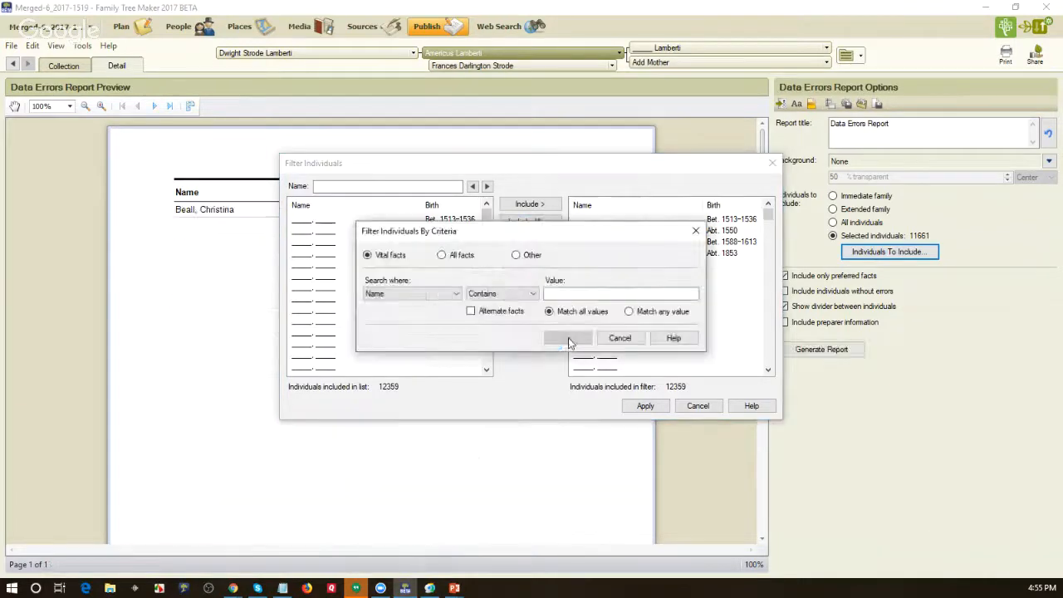
pyautogui.click(443, 256)
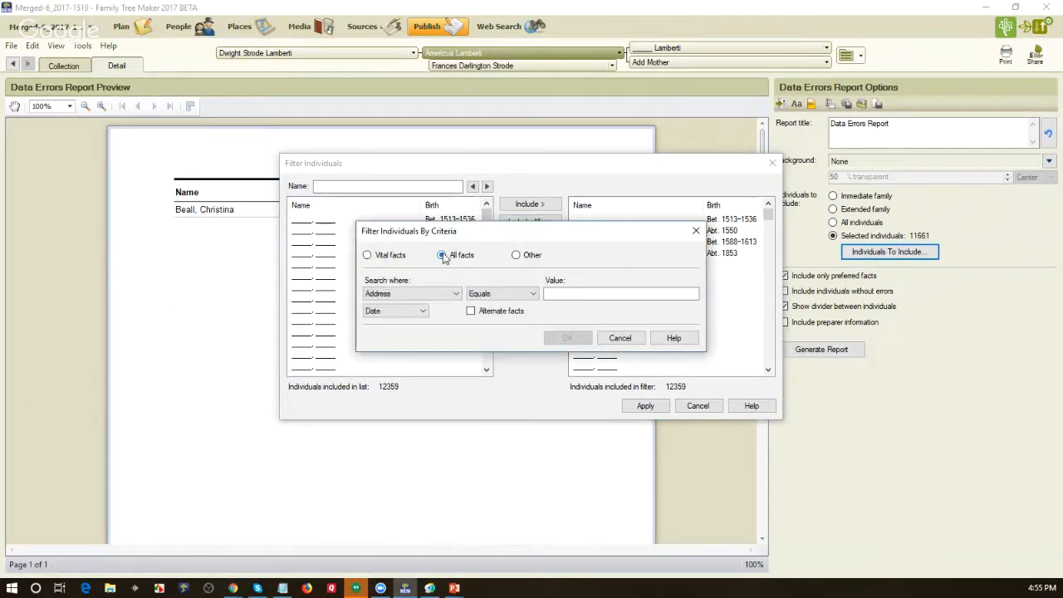
pyautogui.click(456, 294)
pyautogui.click(460, 353)
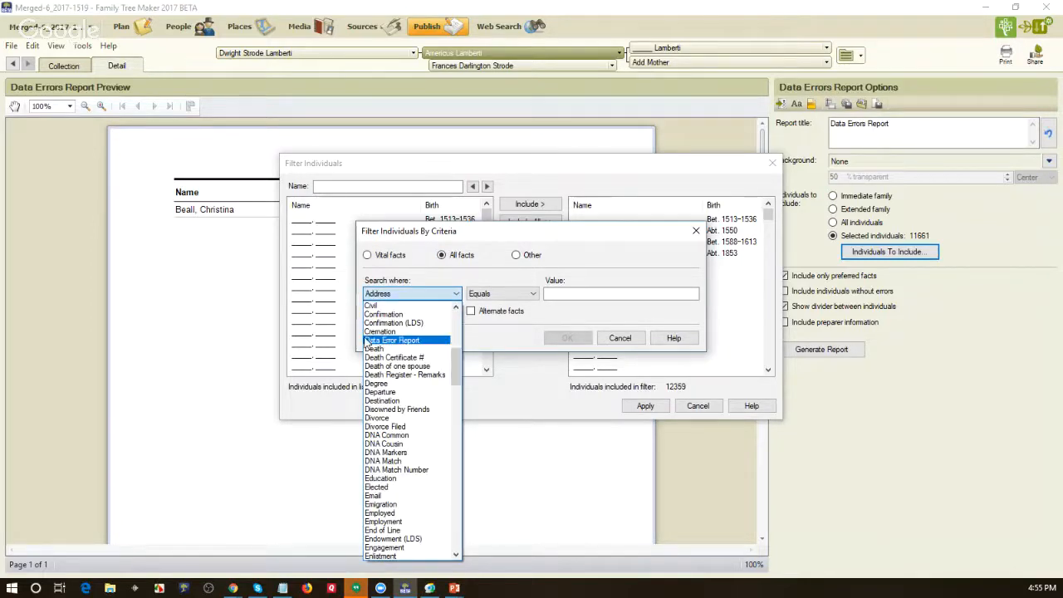
pyautogui.click(380, 341)
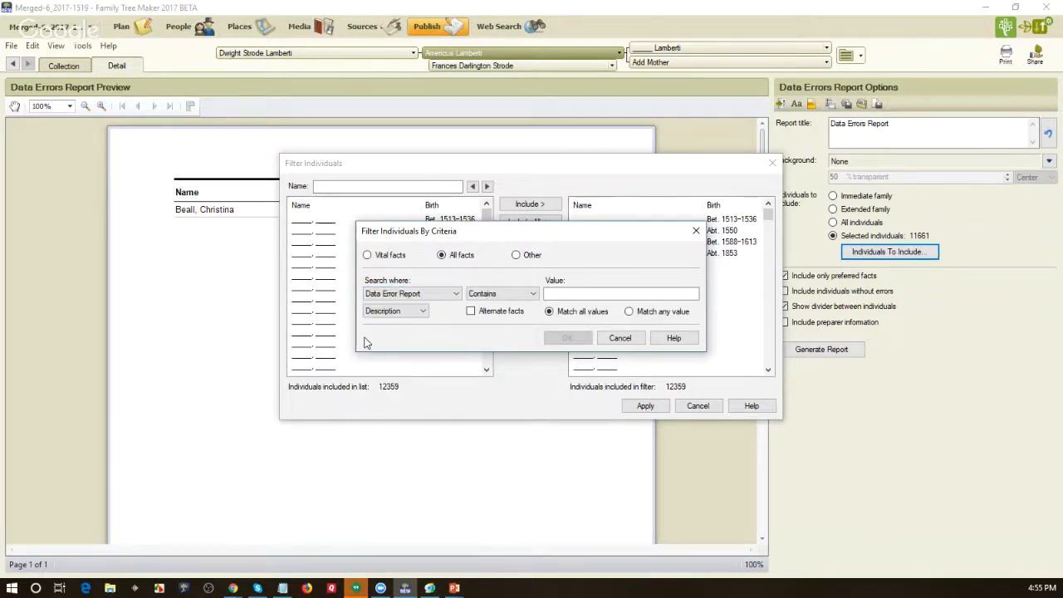
pyautogui.click(423, 313)
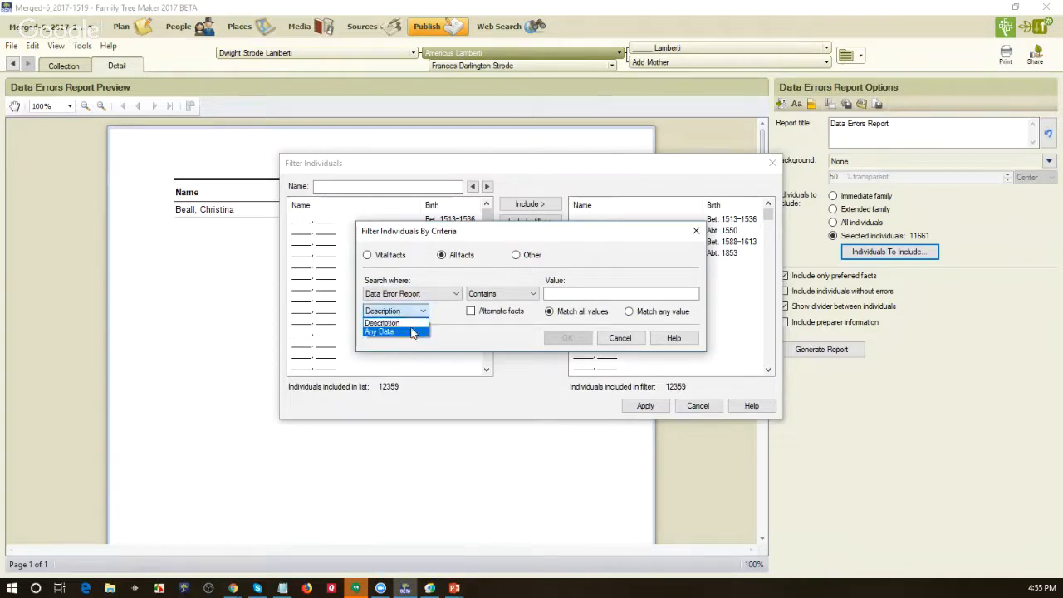
pyautogui.click(412, 331)
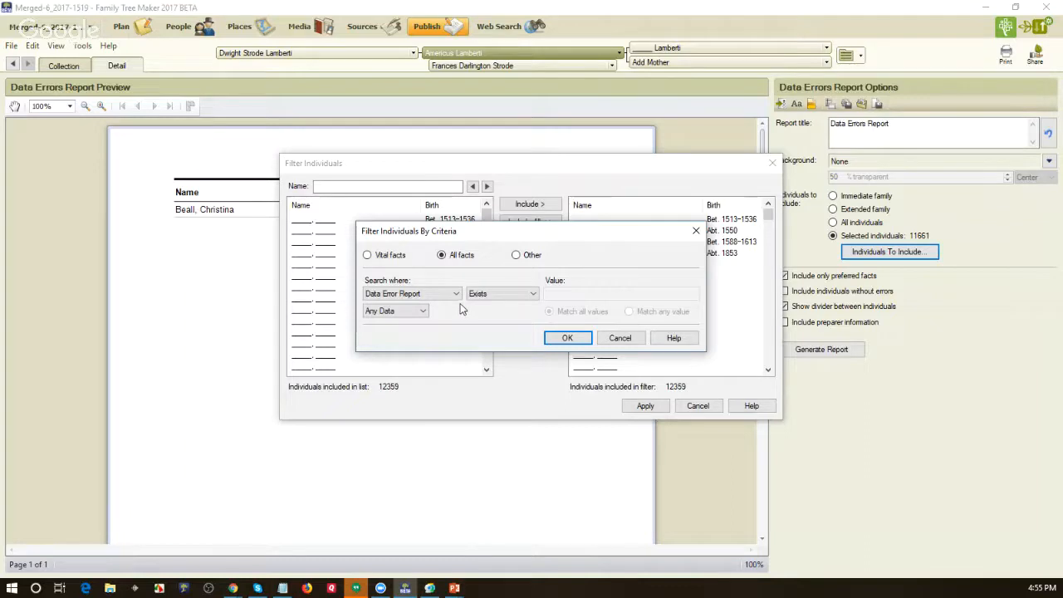
pyautogui.click(553, 338)
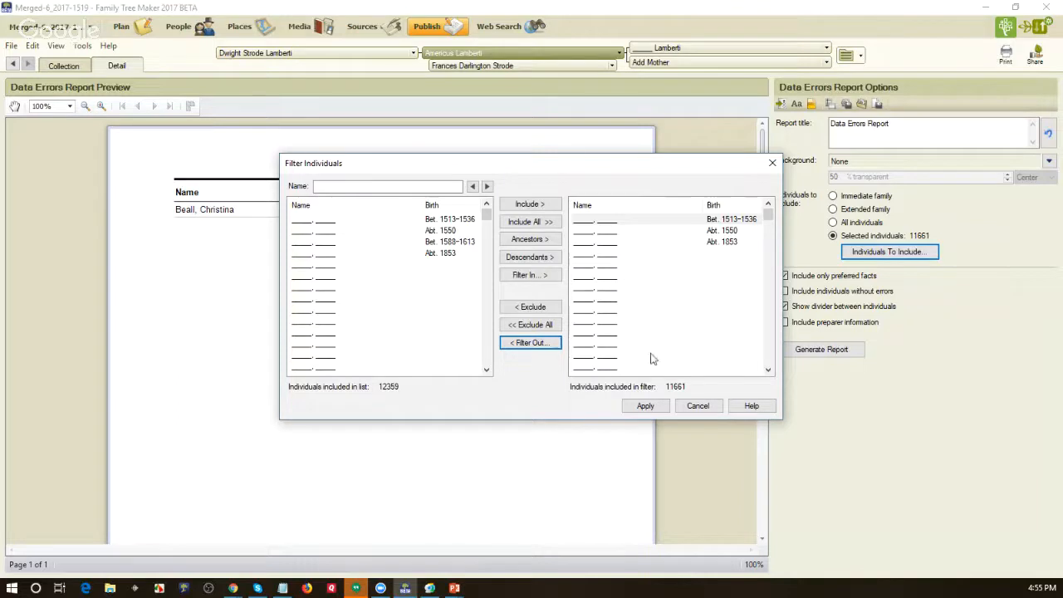
pyautogui.click(645, 402)
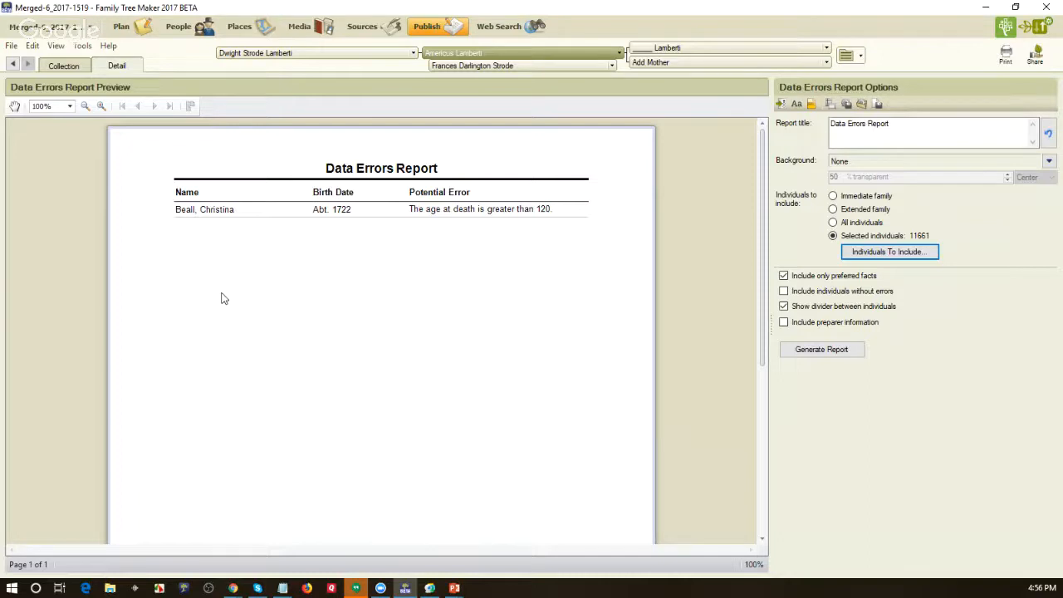
# - Open the person listed in the report and add a Data Error Report fact described as "Age at time of death was greater than 120"
pyautogui.doubleClick(215, 212)
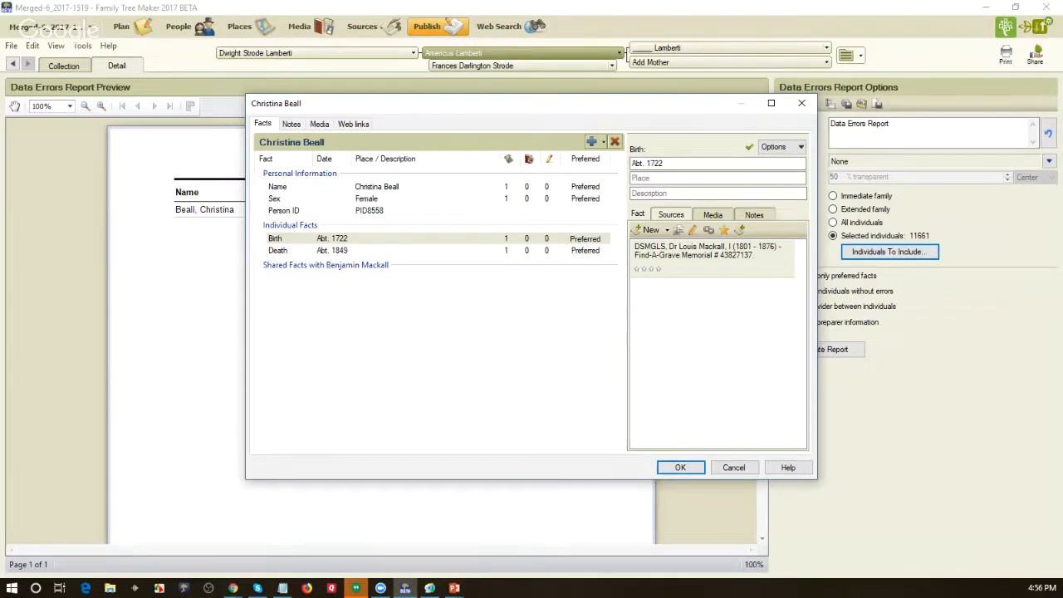
pyautogui.hotkey('alt', 'Tab')
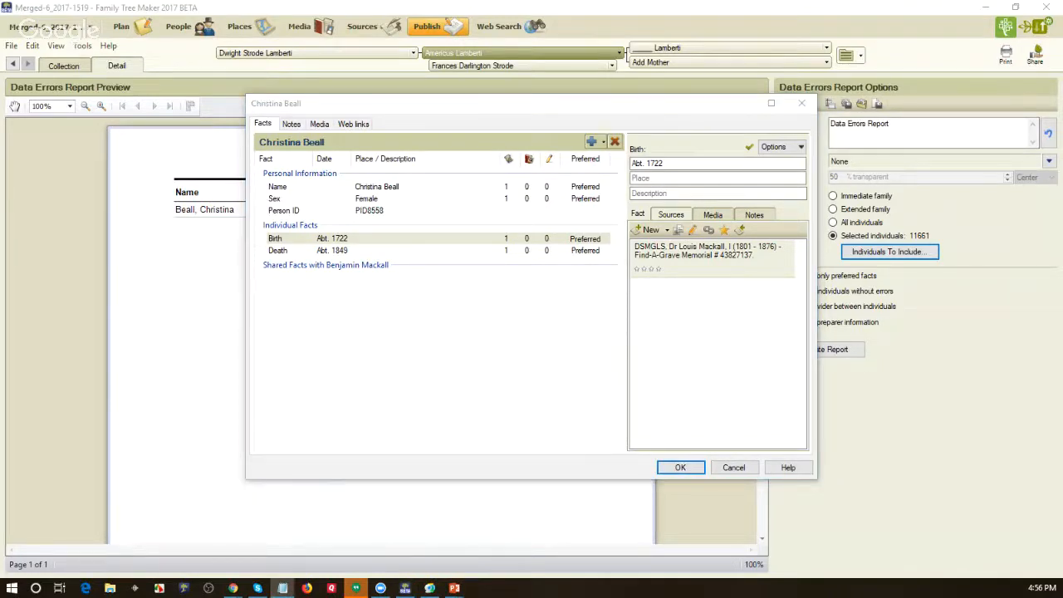
pyautogui.click(592, 143)
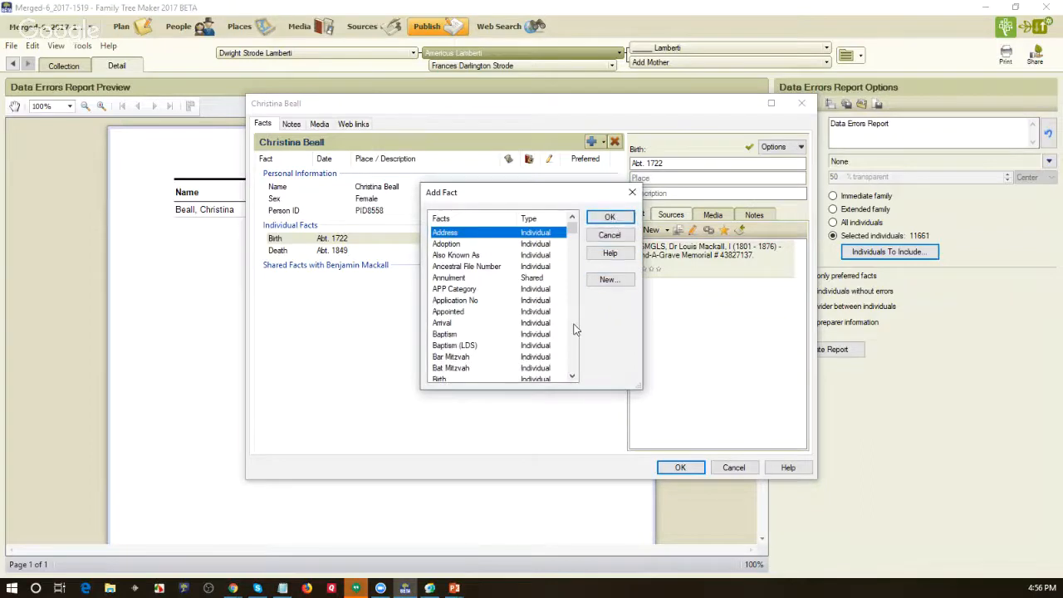
pyautogui.click(573, 326)
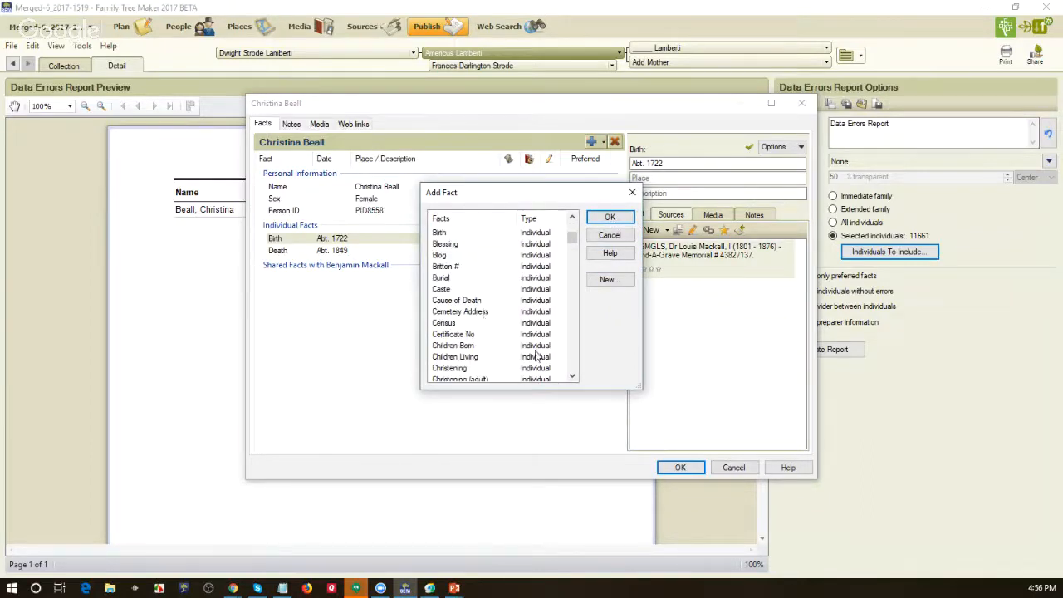
pyautogui.click(575, 365)
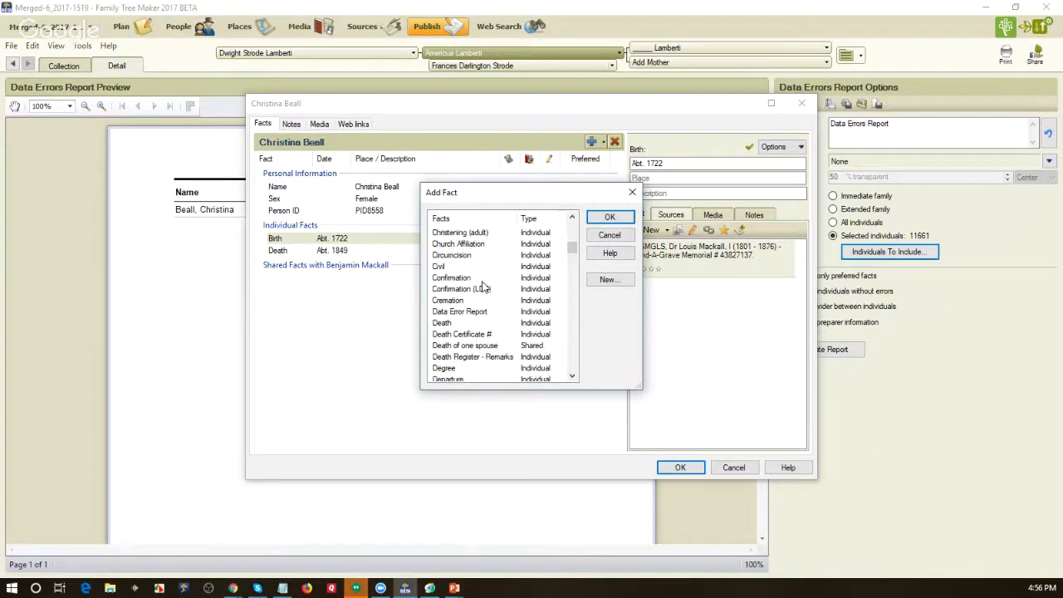
pyautogui.click(440, 312)
pyautogui.click(610, 218)
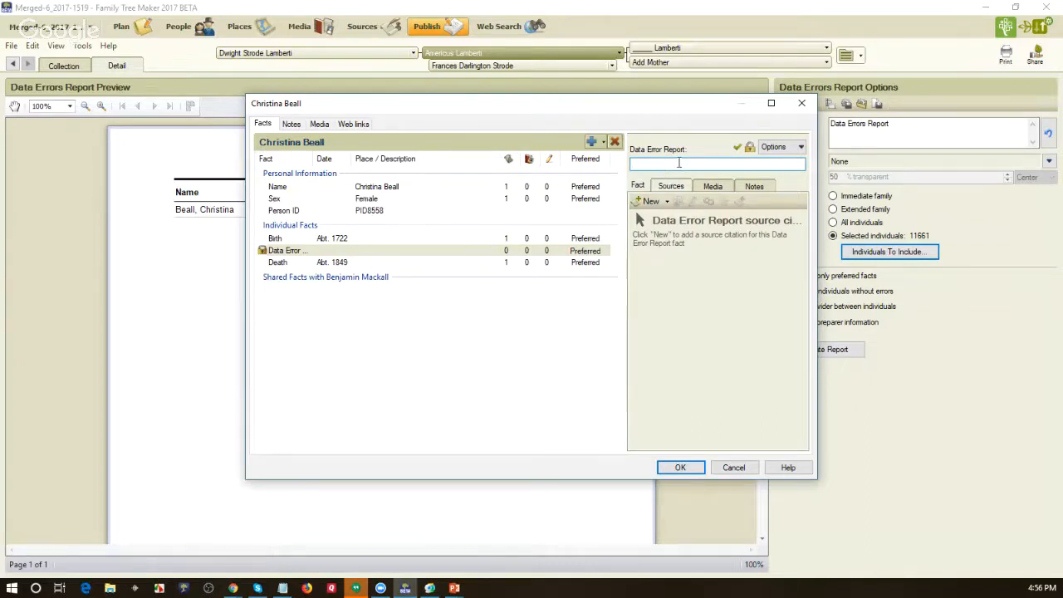
pyautogui.write('Age at time of death was greater than 120')
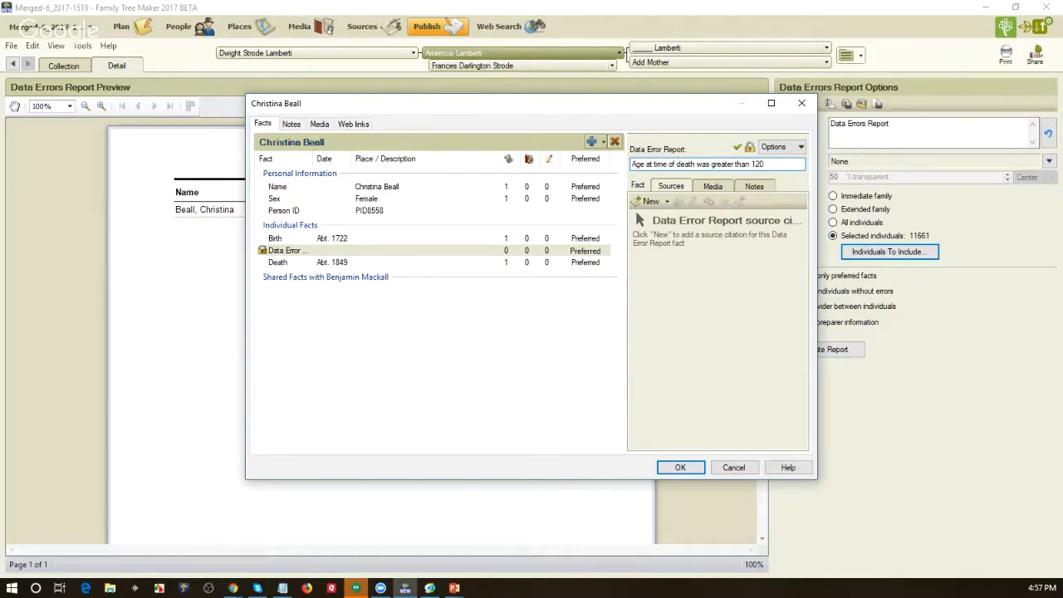
# - View the error wording in FTM_Data_Error_Report.txt in Notepad and compare it with the report entry behind the person's window
pyautogui.hotkey('alt', 'Tab')
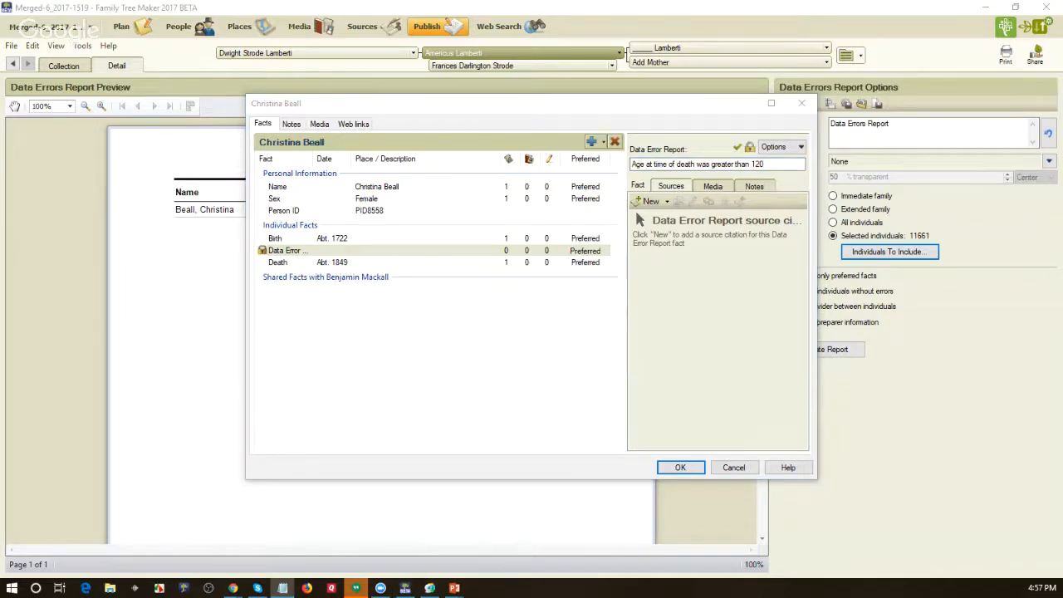
pyautogui.moveTo(0, 60); pyautogui.dragTo(395, 59)
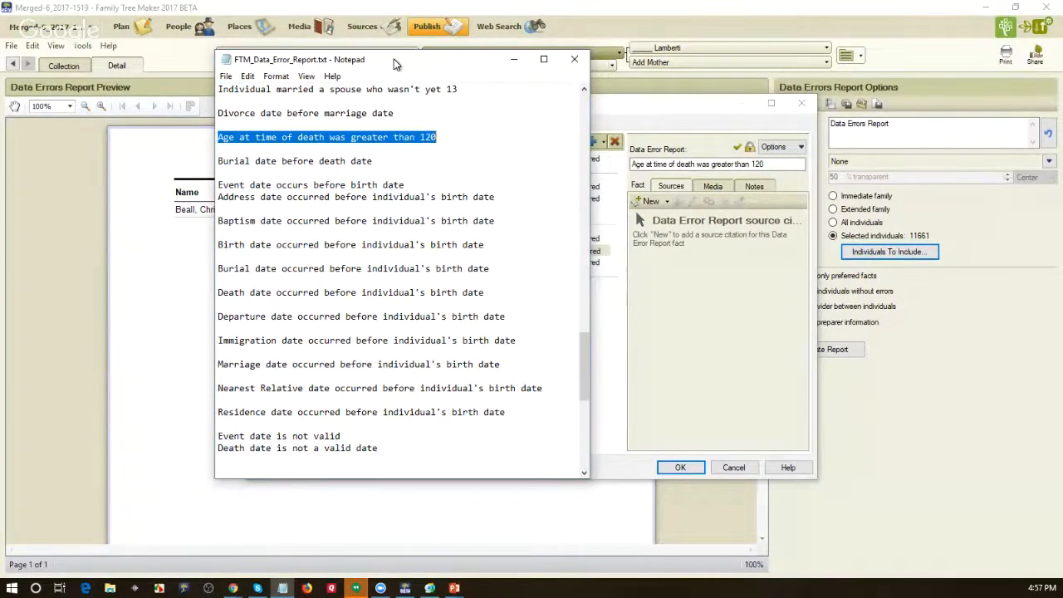
pyautogui.moveTo(394, 64); pyautogui.dragTo(0, 80)
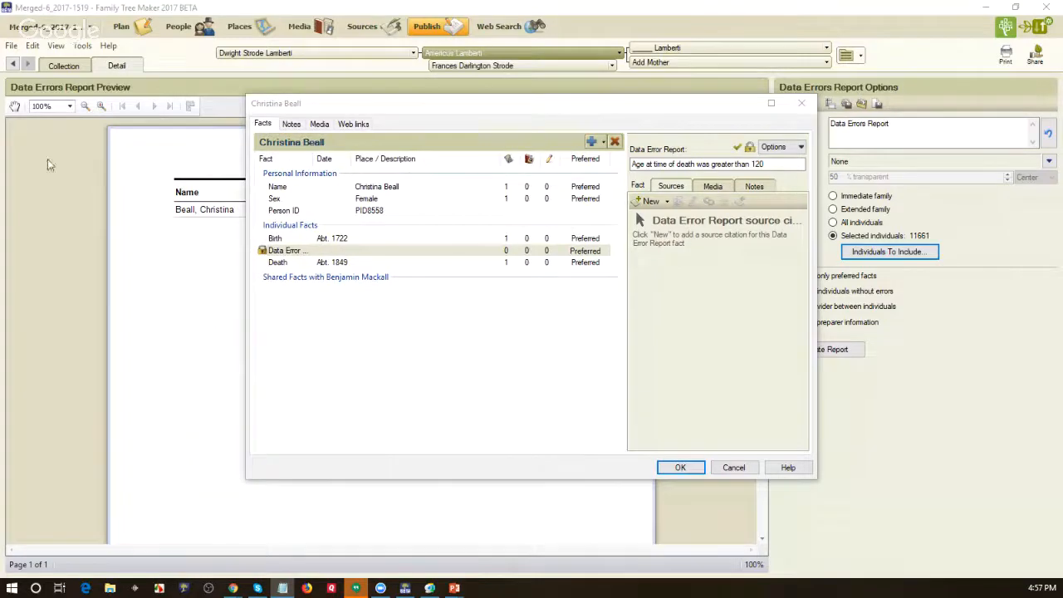
pyautogui.moveTo(451, 113); pyautogui.dragTo(360, 245)
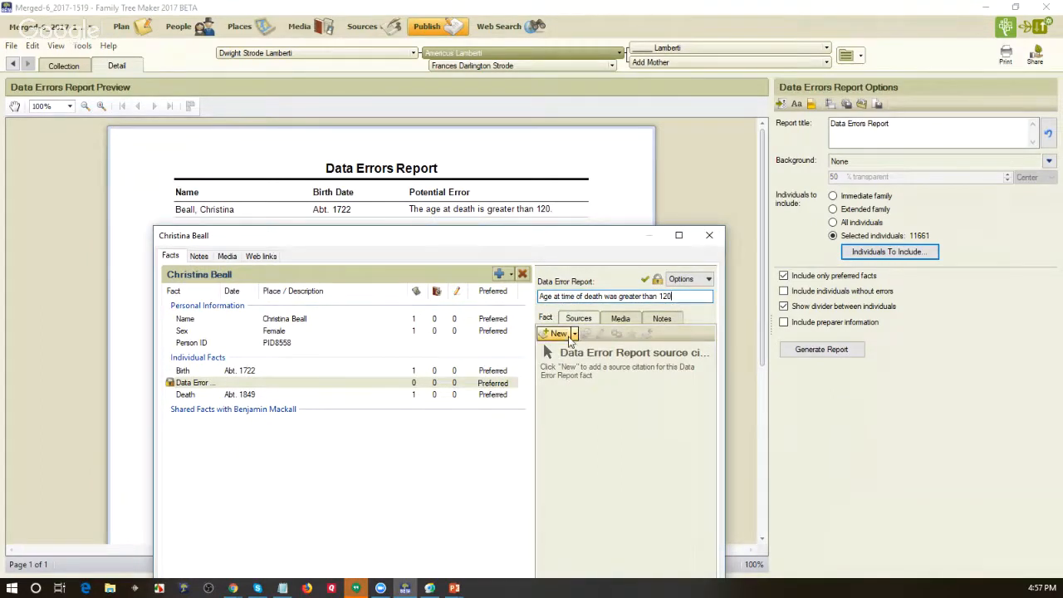
pyautogui.moveTo(463, 240); pyautogui.dragTo(531, 126)
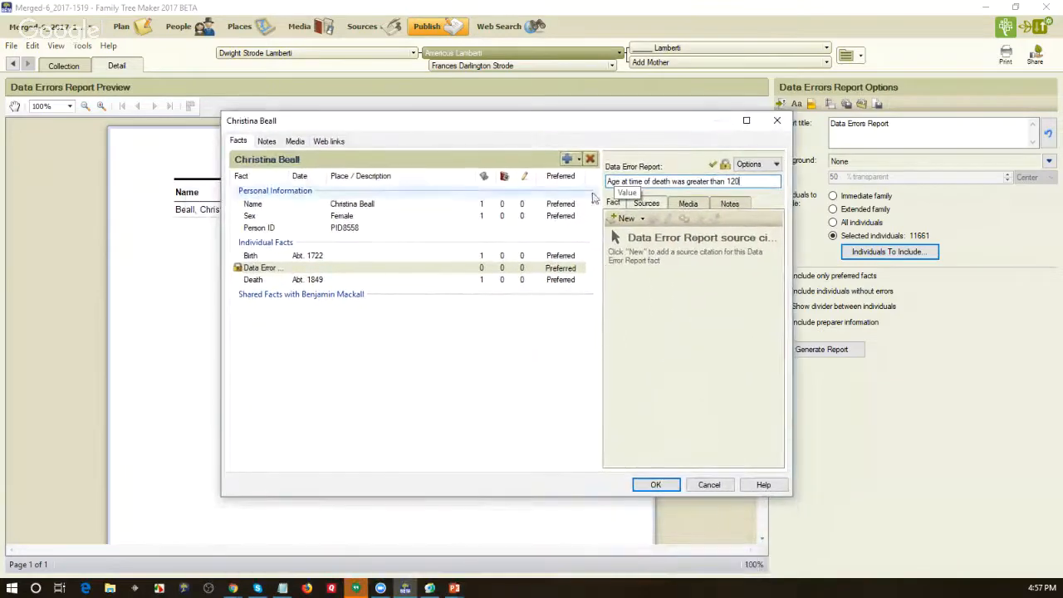
# - Link the existing "Data Error Report" citation from the File Citations source to the new fact and save the person's record
pyautogui.click(642, 219)
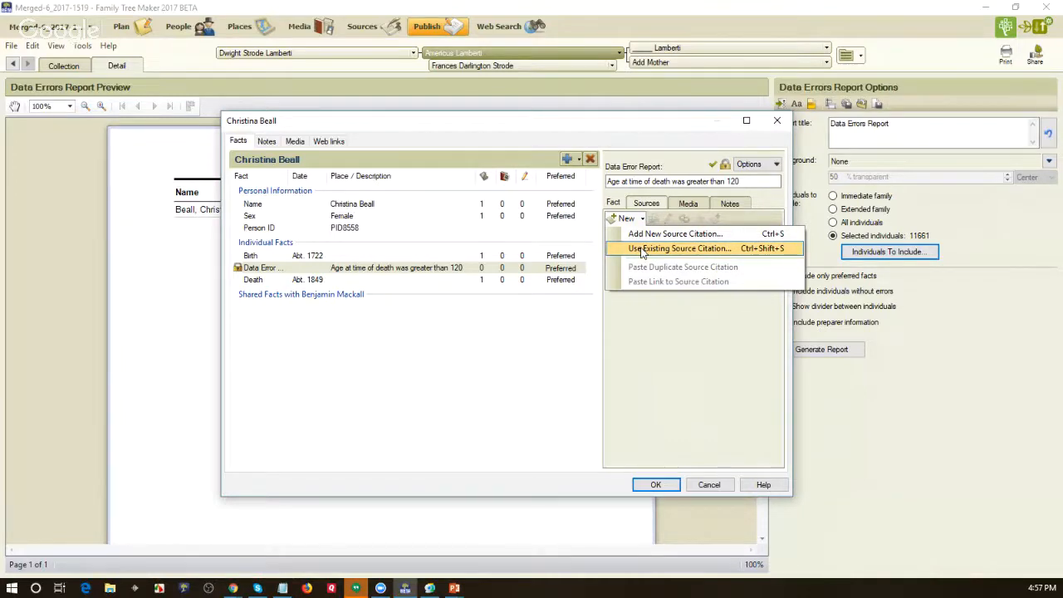
pyautogui.click(642, 252)
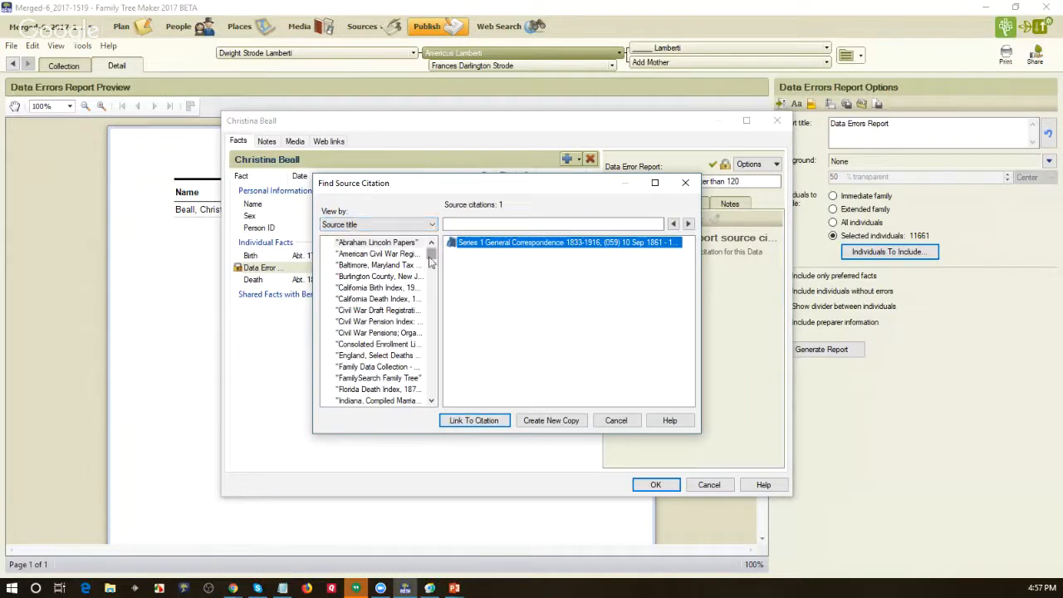
pyautogui.moveTo(431, 259); pyautogui.dragTo(431, 404)
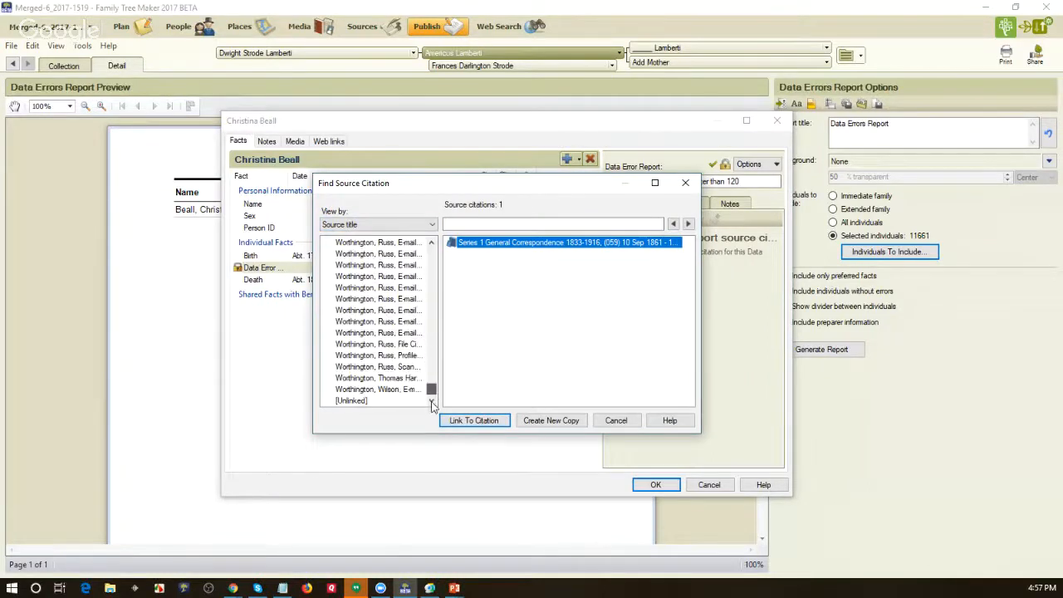
pyautogui.click(401, 346)
pyautogui.click(481, 253)
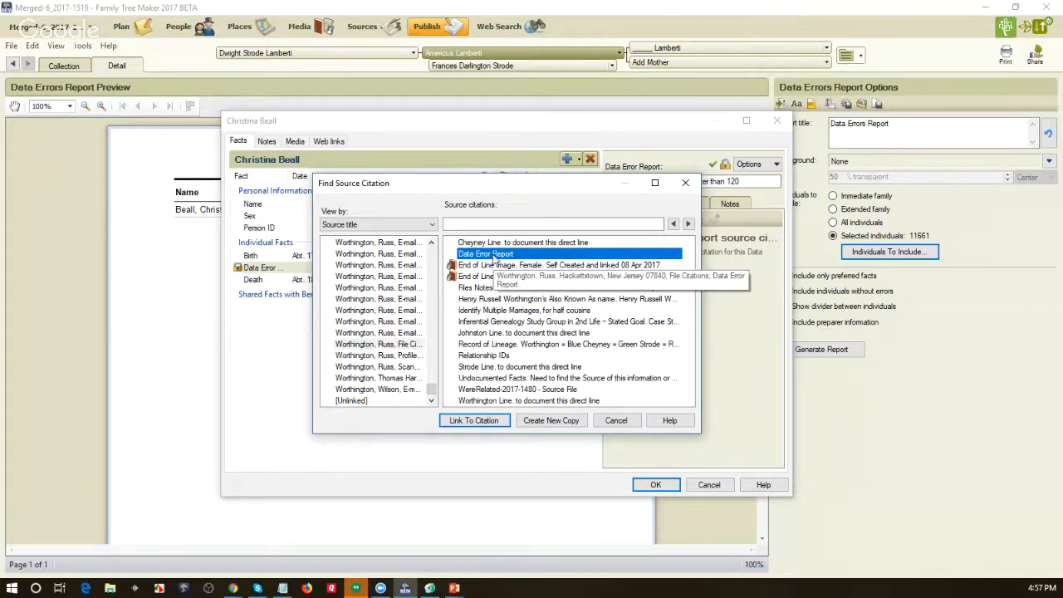
pyautogui.click(460, 419)
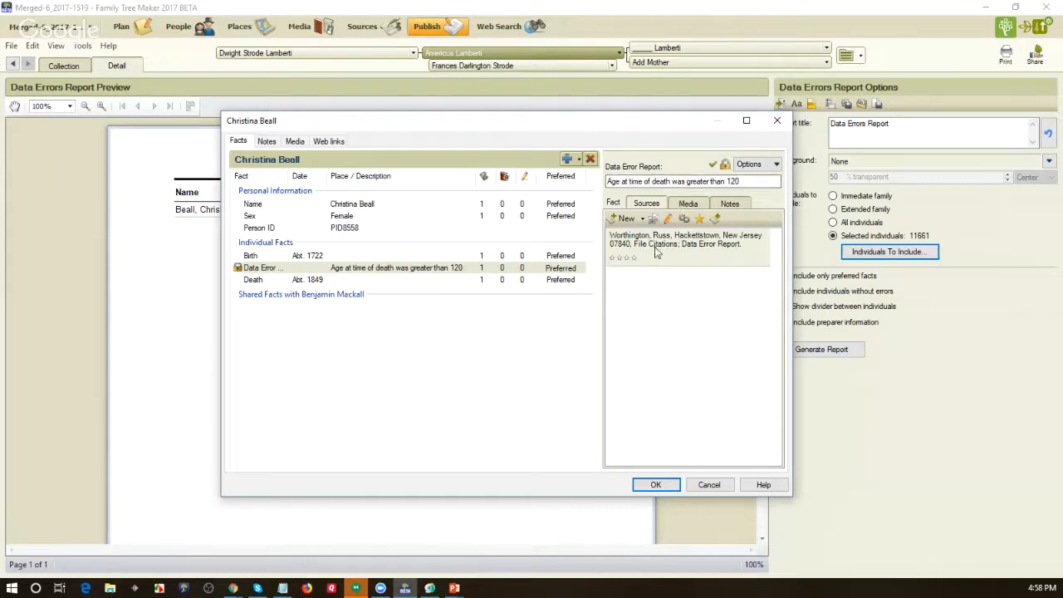
pyautogui.click(653, 486)
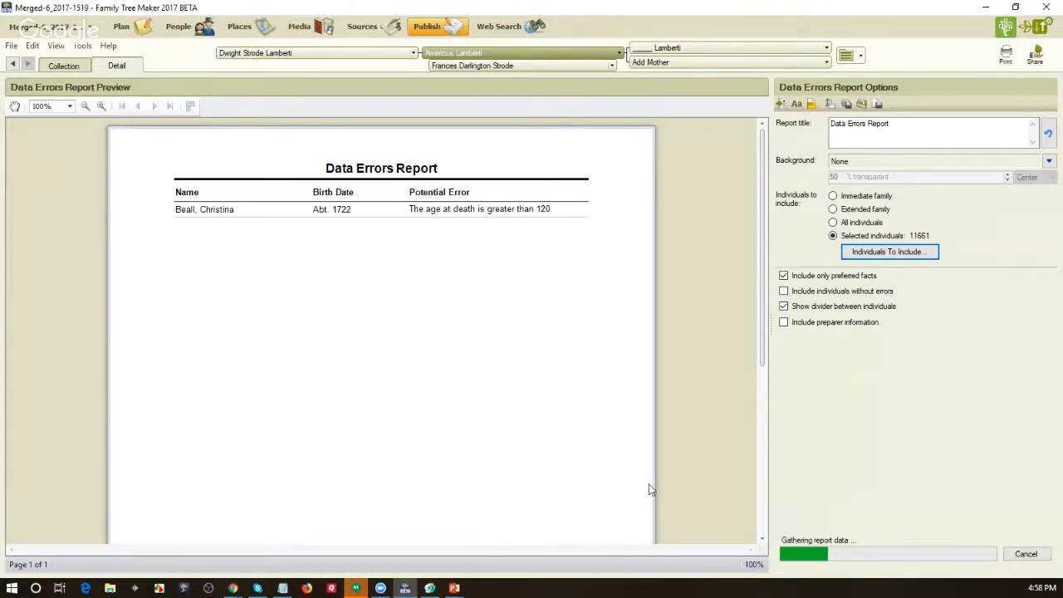
# - Turn off the filter applied to the people index and exclude everyone from the current individuals filter
pyautogui.click(179, 30)
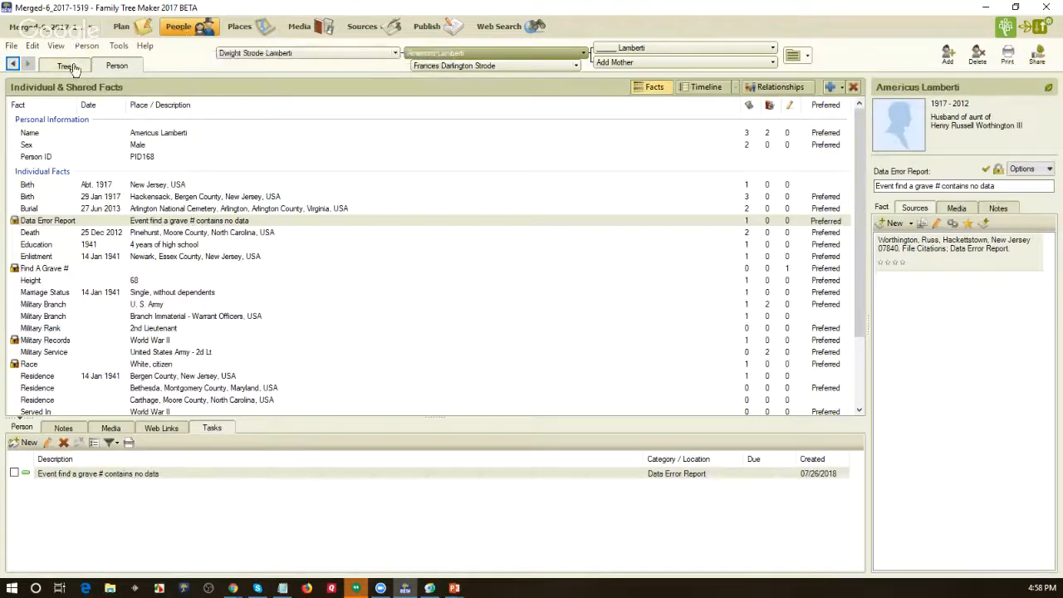
pyautogui.click(70, 67)
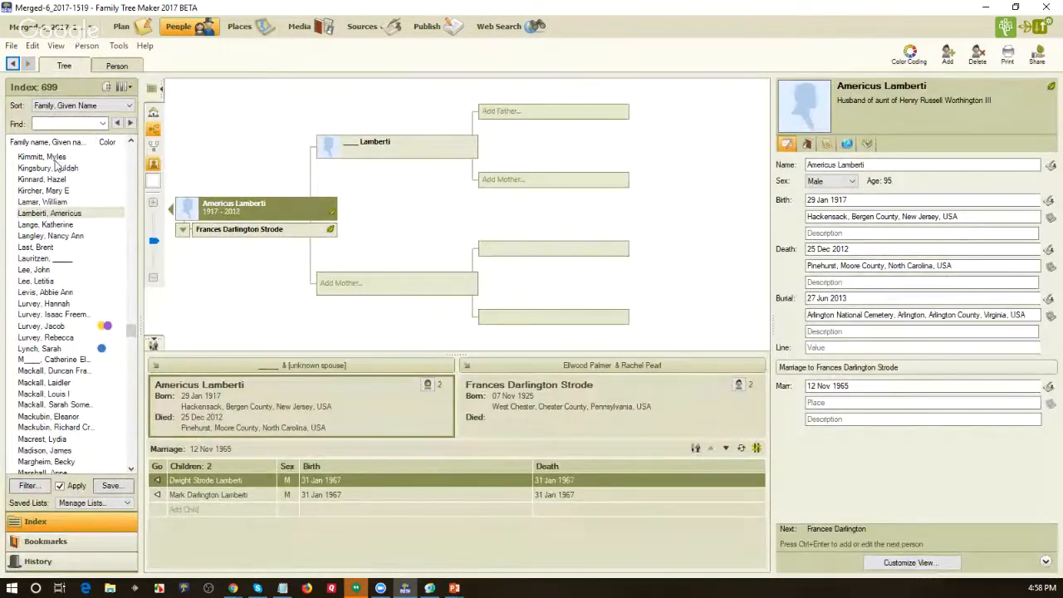
pyautogui.click(60, 487)
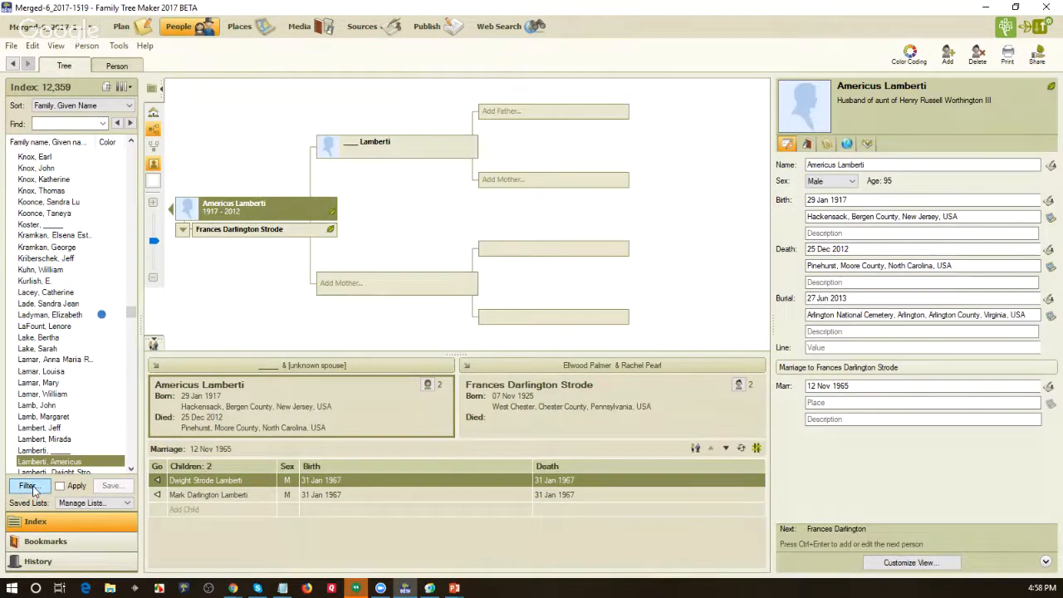
pyautogui.click(30, 486)
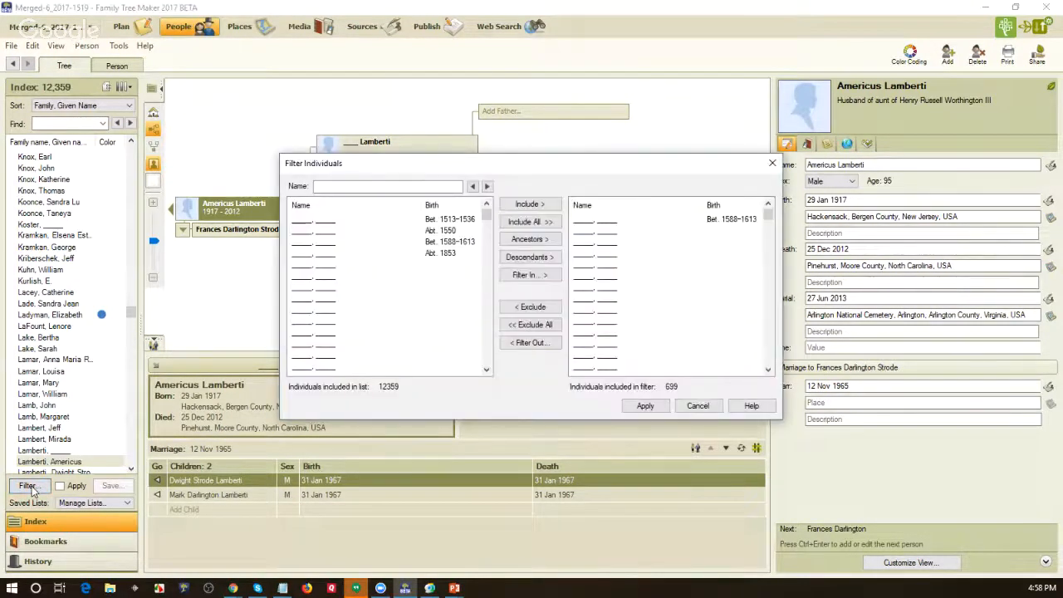
pyautogui.click(549, 326)
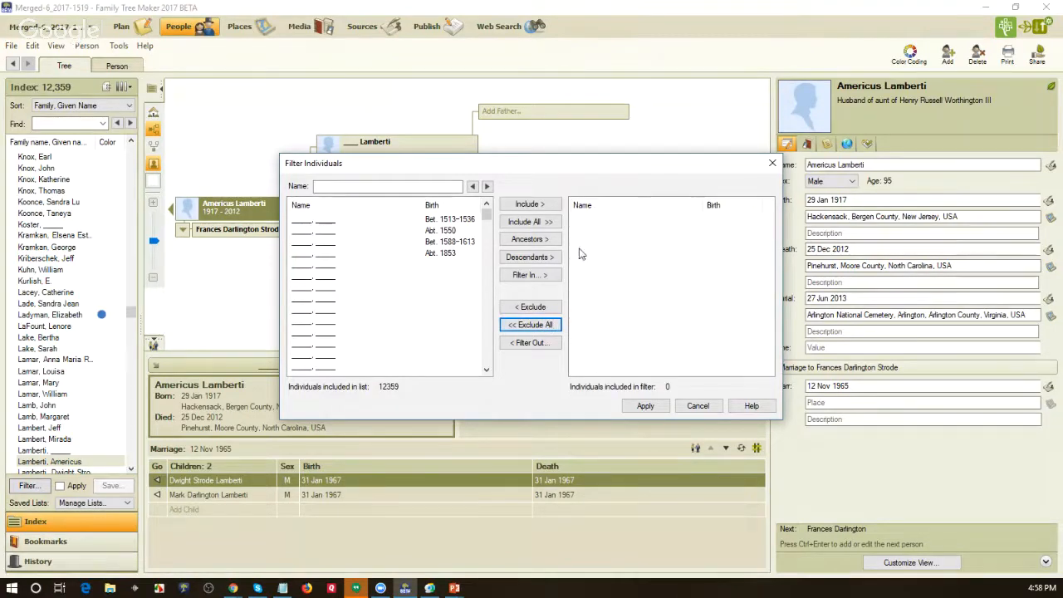
# - Filter the index to people whose Data Error Report fact description contains "Age at time of death was greater than 120"
pyautogui.click(541, 278)
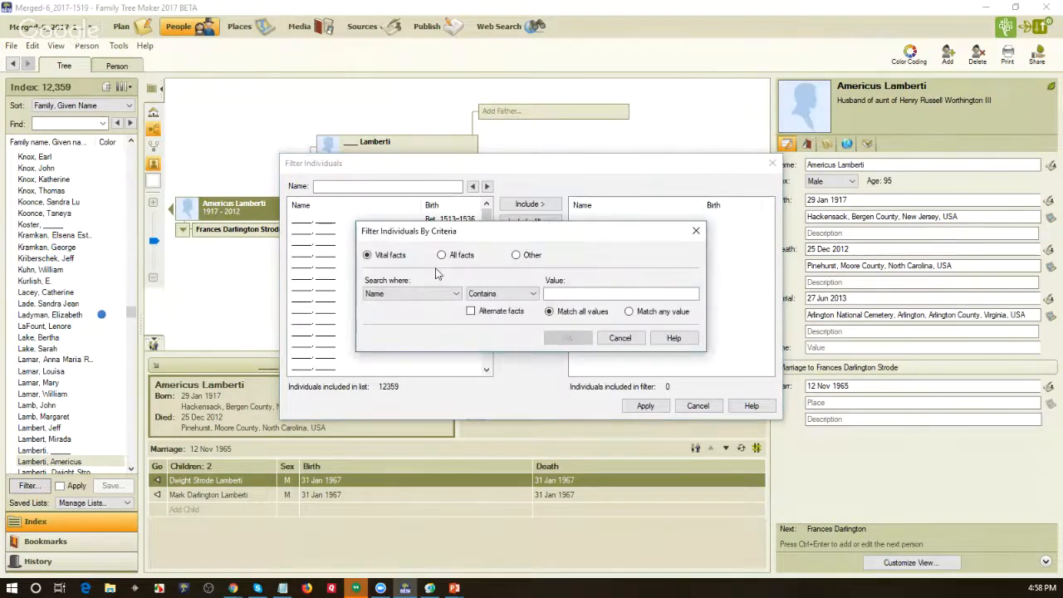
pyautogui.click(441, 255)
pyautogui.click(457, 295)
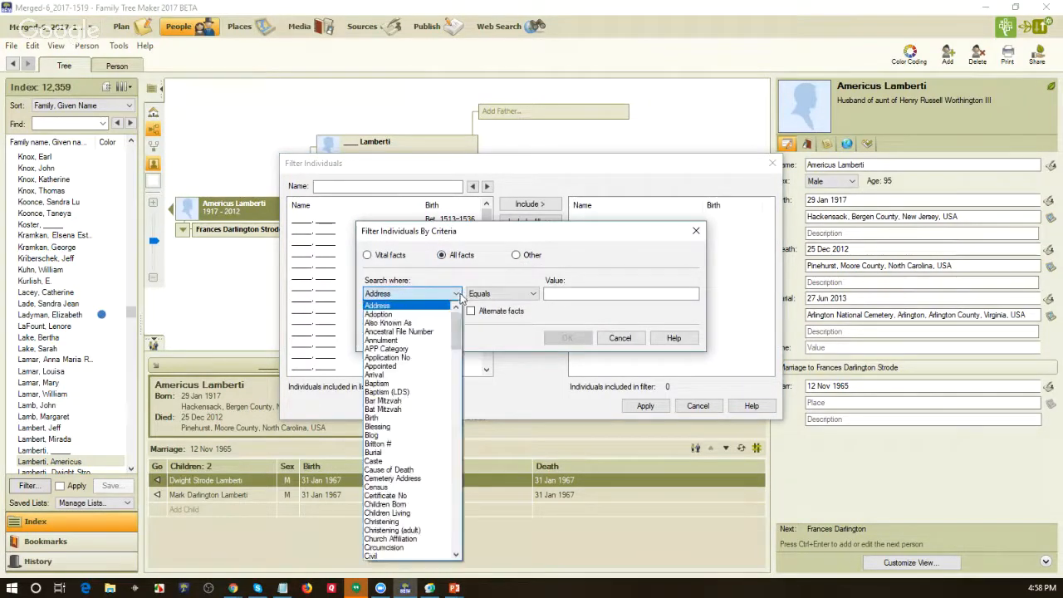
pyautogui.click(455, 364)
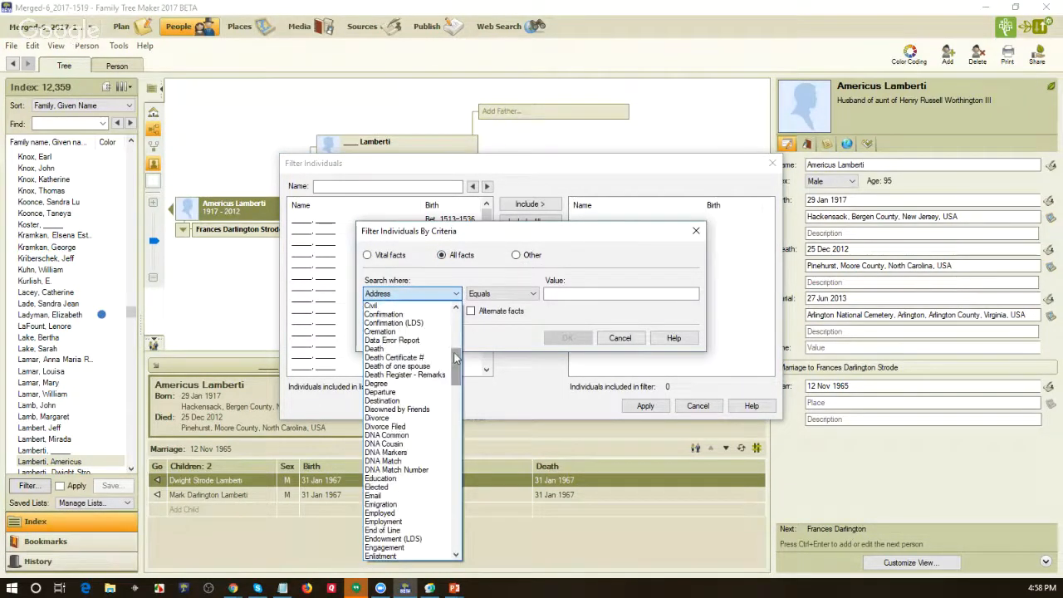
pyautogui.click(432, 341)
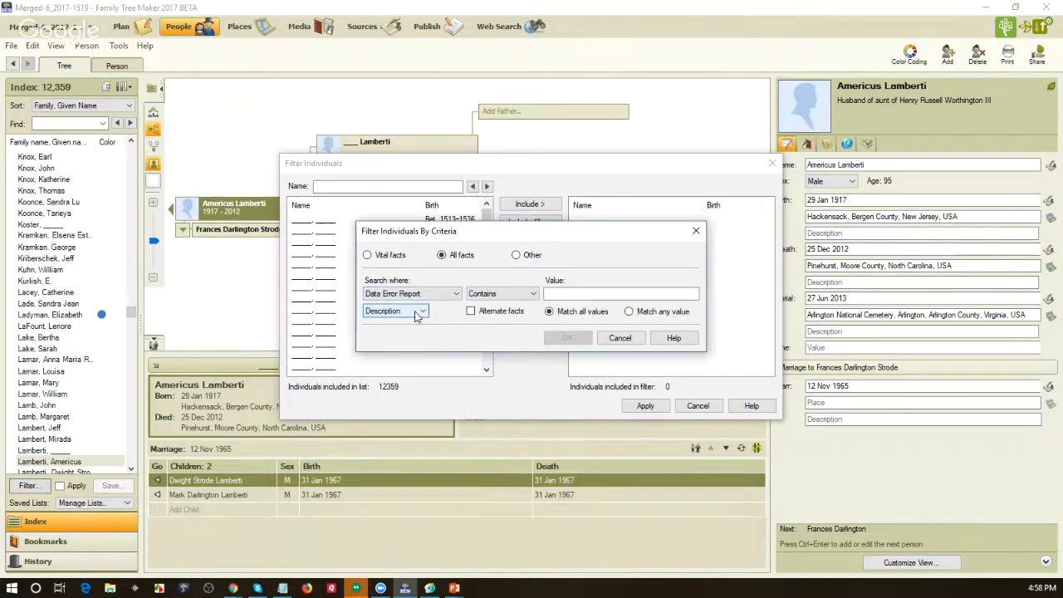
pyautogui.click(583, 293)
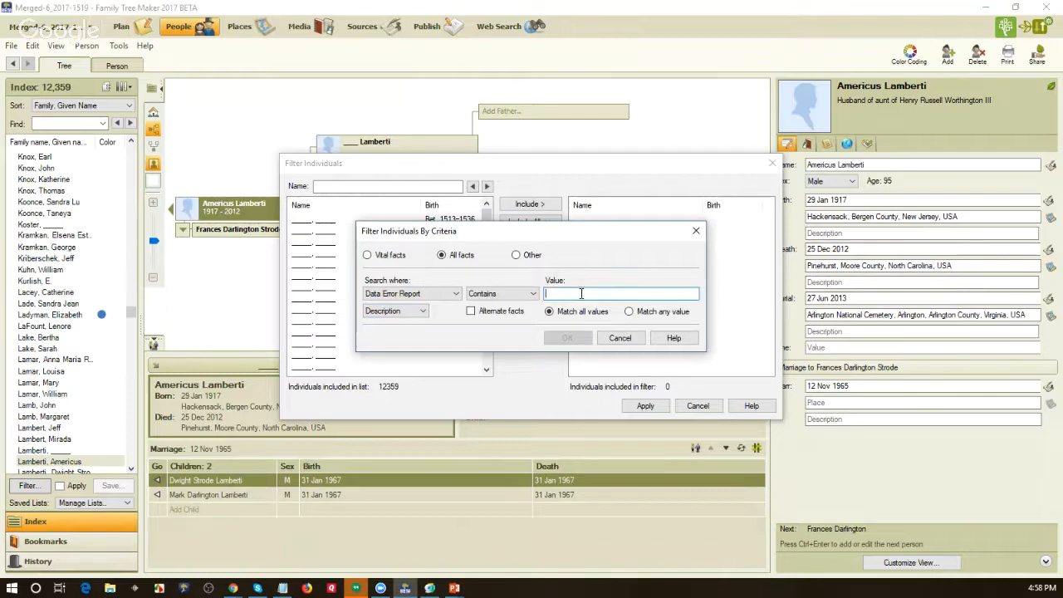
pyautogui.write('Age at time of death was greater than 120')
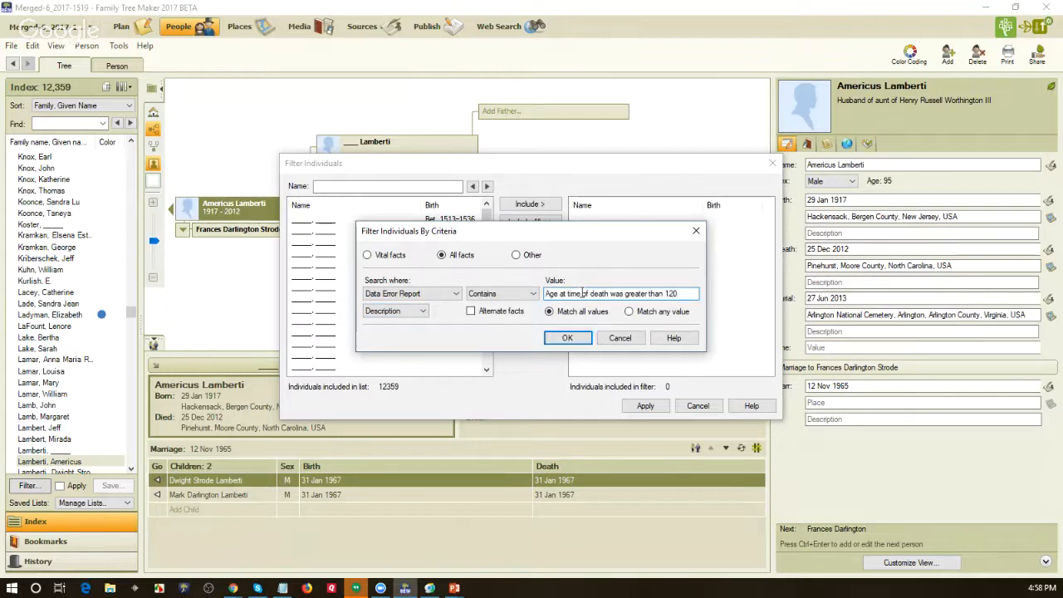
pyautogui.click(566, 339)
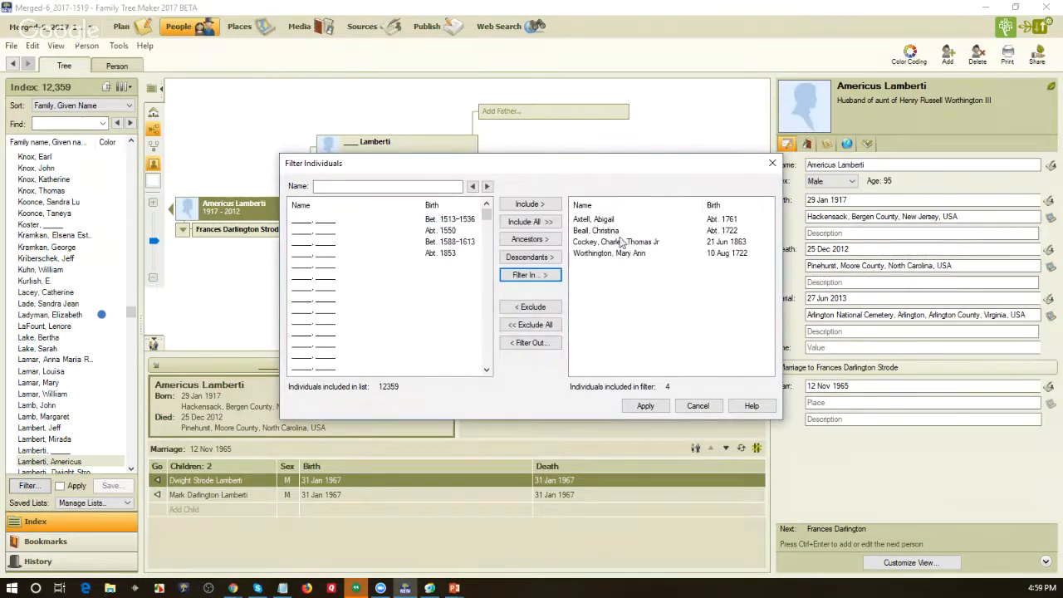
pyautogui.click(655, 405)
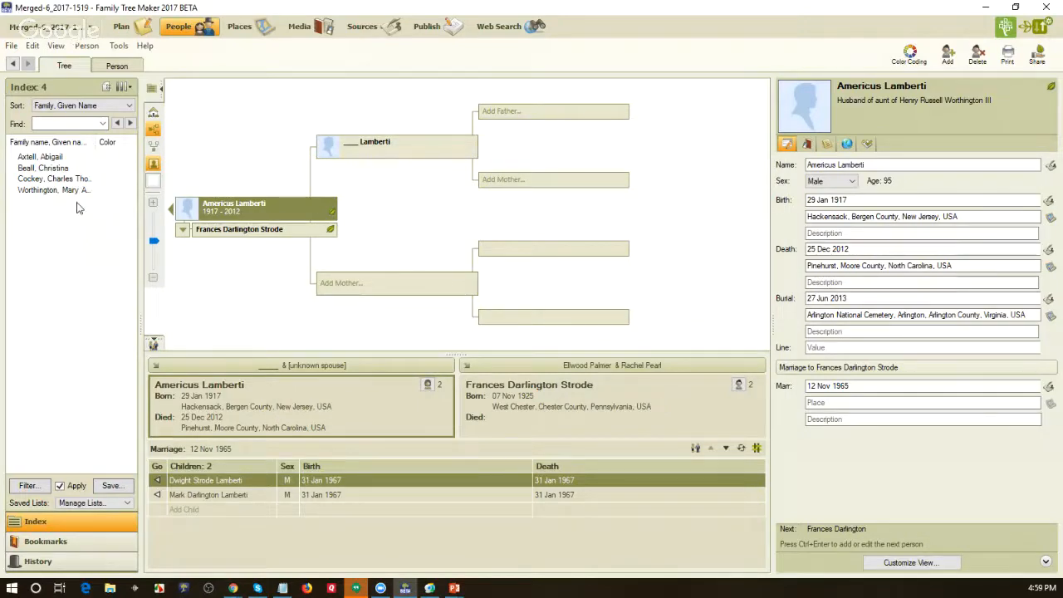
# - Review the facts and tasks recorded for the last person in the filtered index, and return to the tree
pyautogui.click(66, 193)
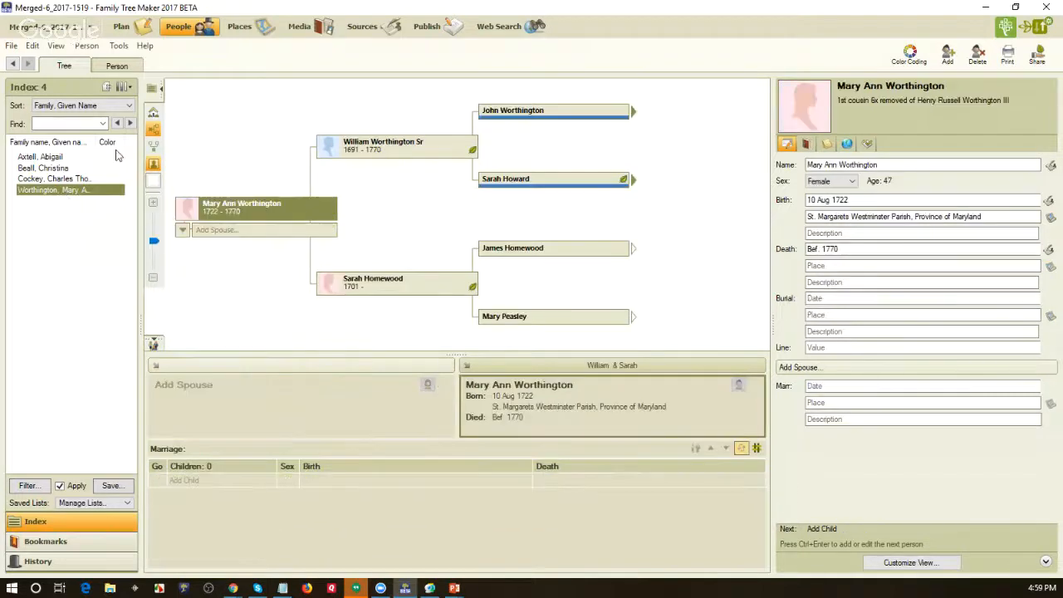
pyautogui.click(116, 67)
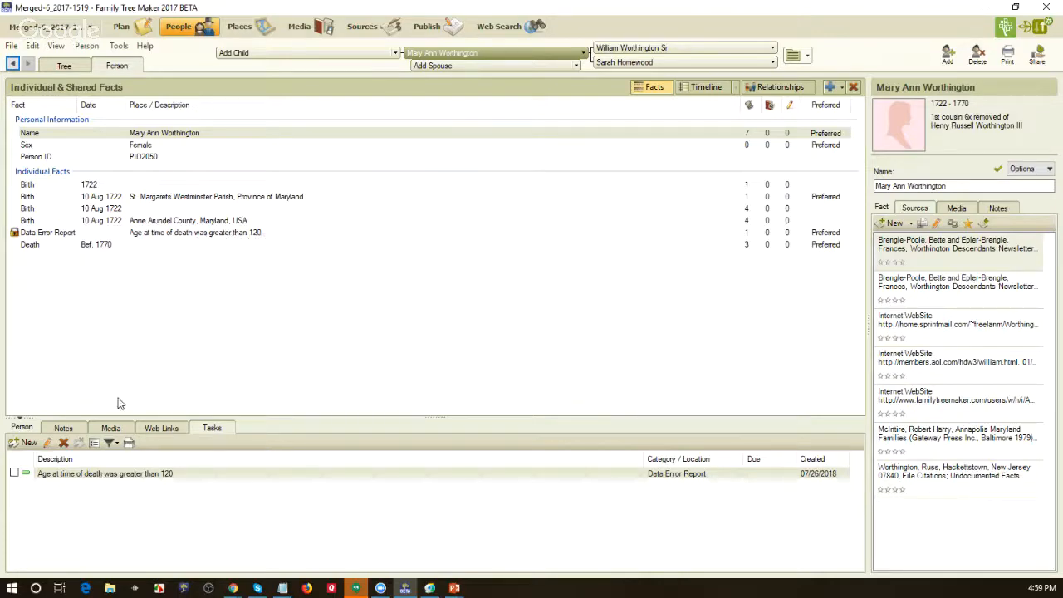
pyautogui.click(63, 66)
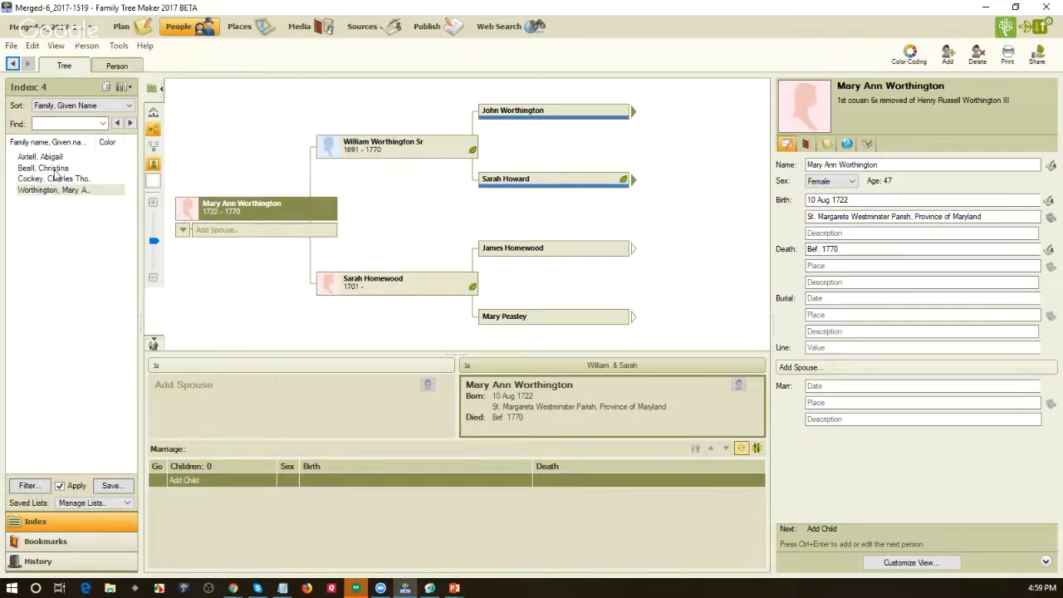
# - Add a task described as "Age at time of death was greater than 120", category Data Error Report, to the second person in the index
pyautogui.click(55, 171)
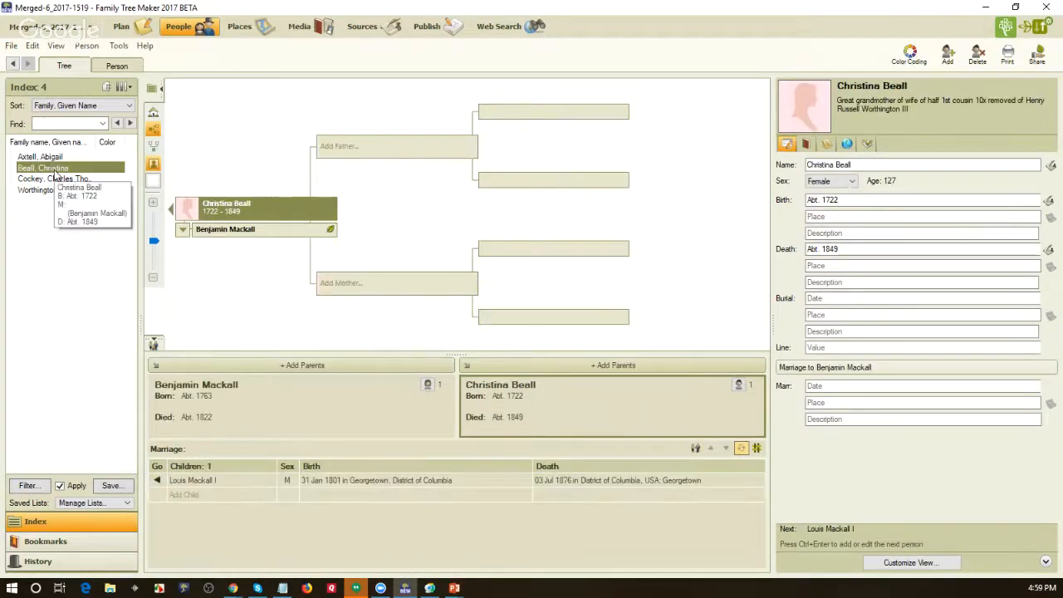
pyautogui.click(116, 67)
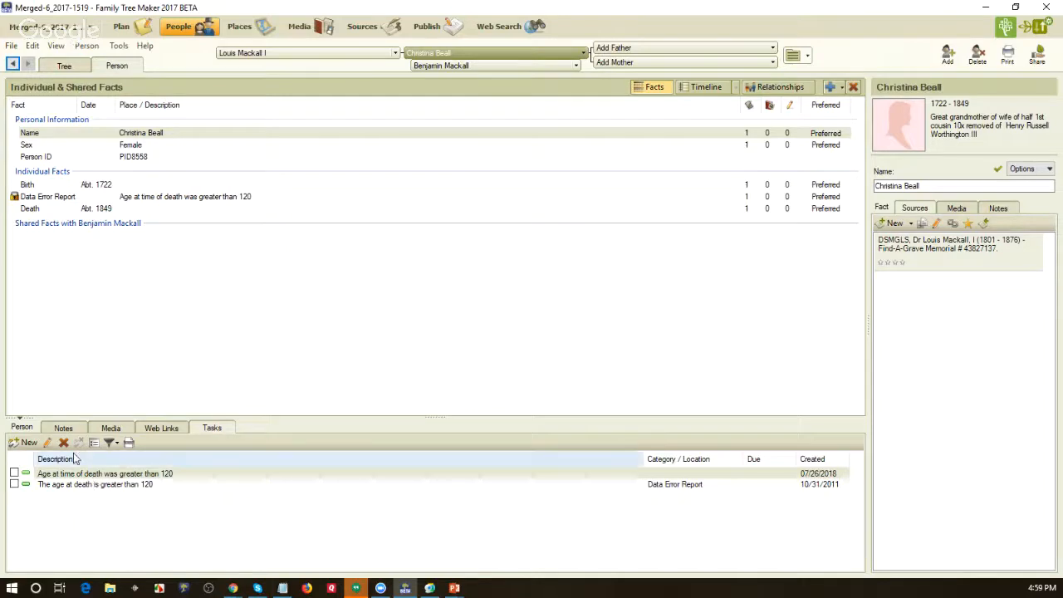
pyautogui.click(31, 442)
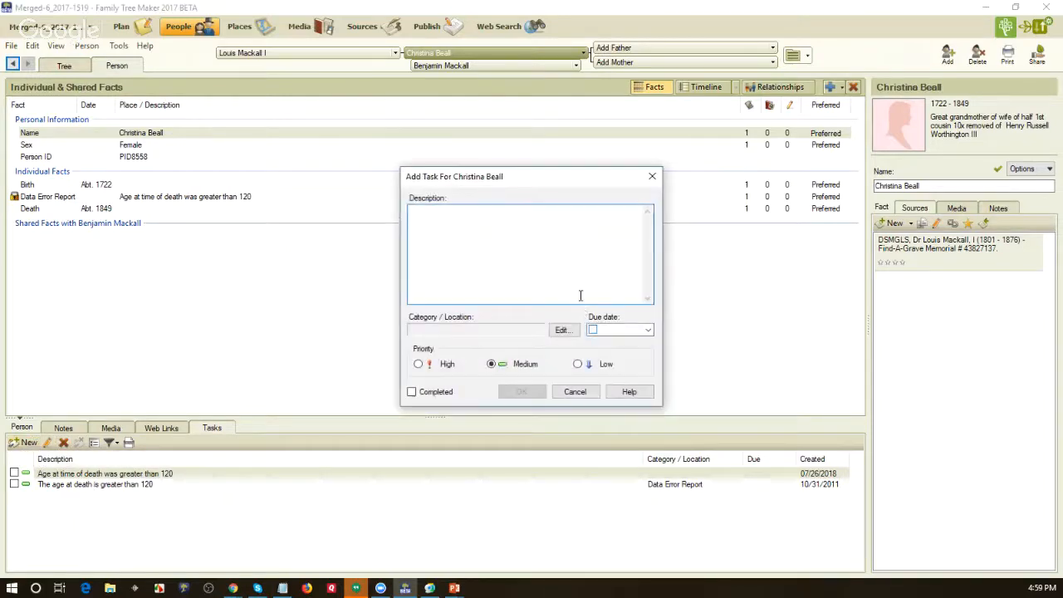
pyautogui.write('Age at time of death was greater than 120')
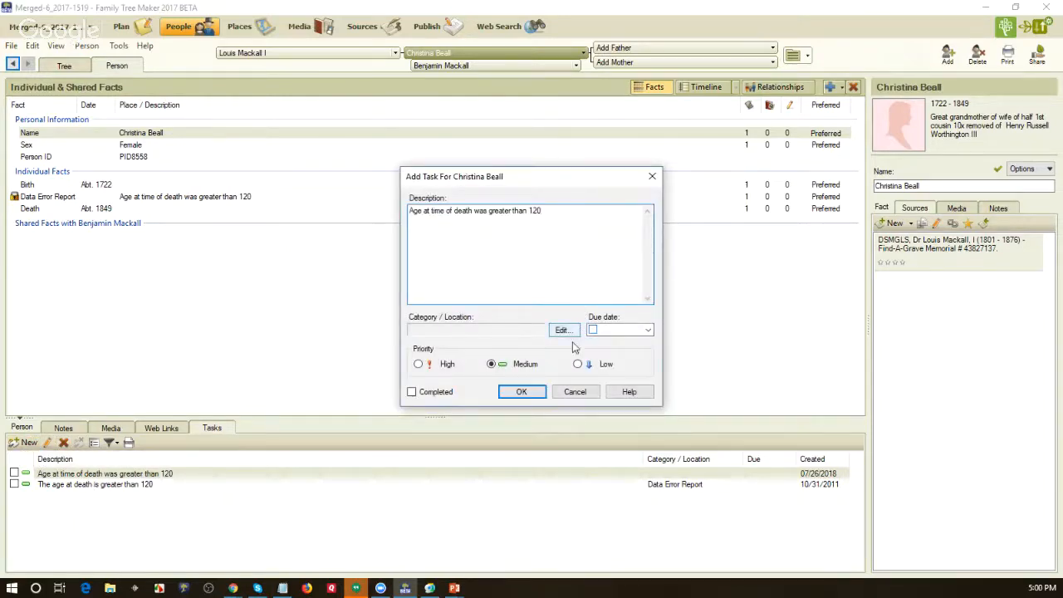
pyautogui.click(563, 329)
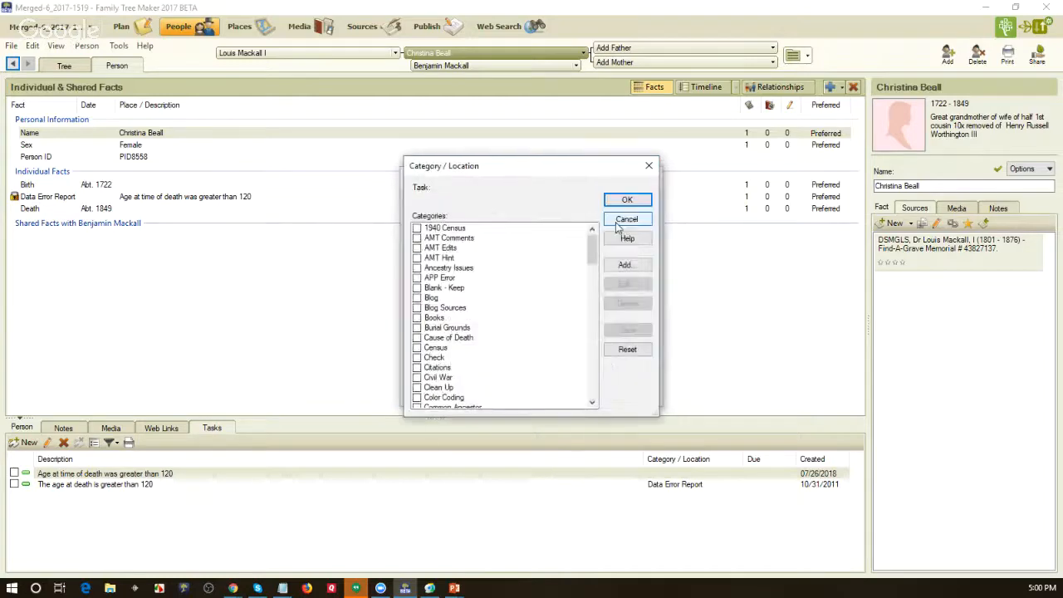
pyautogui.click(593, 300)
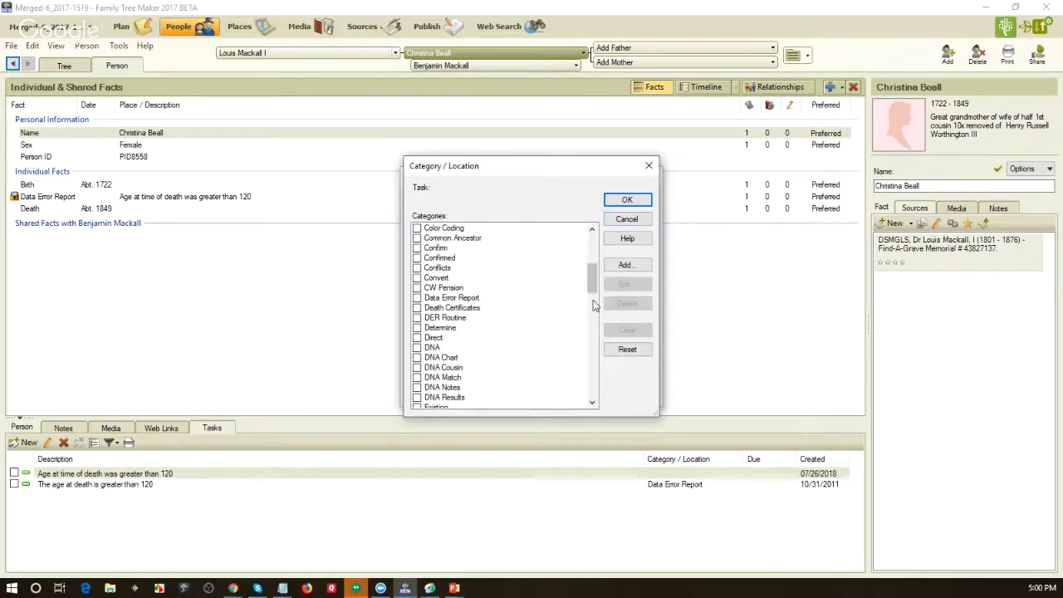
pyautogui.click(417, 297)
pyautogui.click(627, 199)
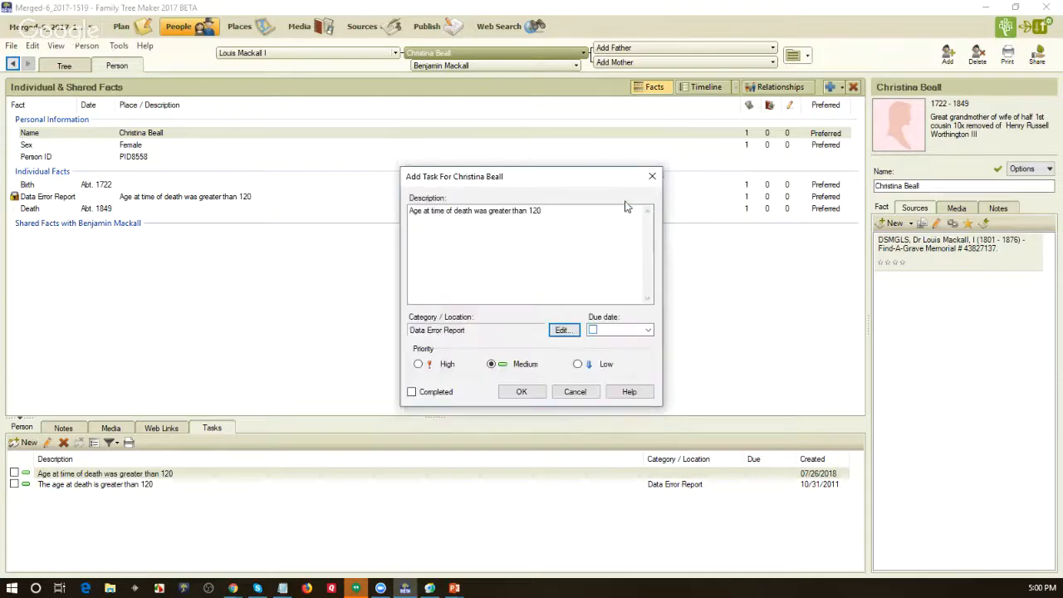
pyautogui.click(521, 392)
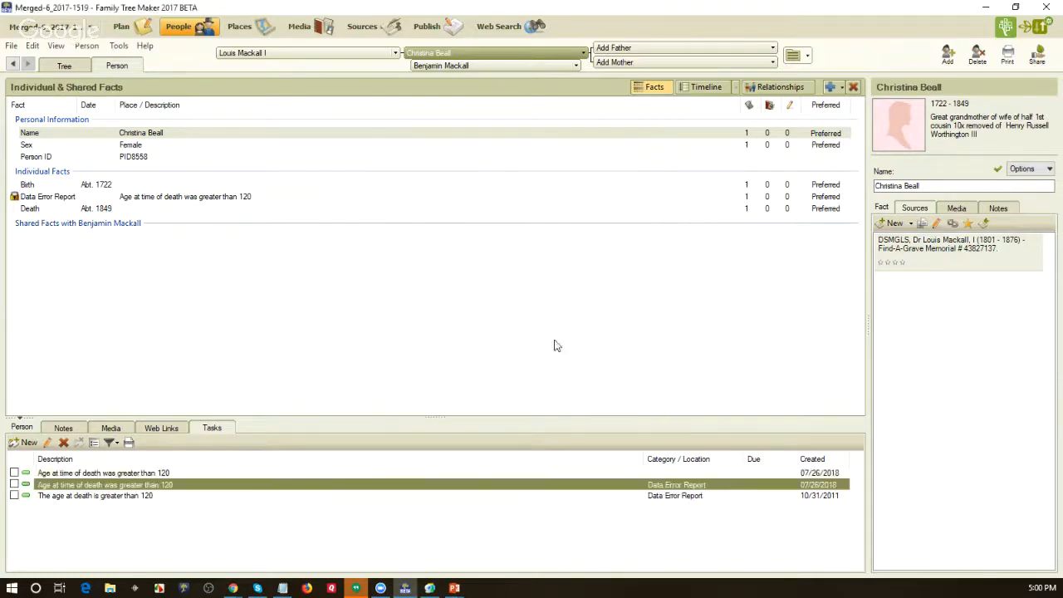
# - Delete the person's duplicate "Age at time of death was greater than 120" task that has no category
pyautogui.click(58, 473)
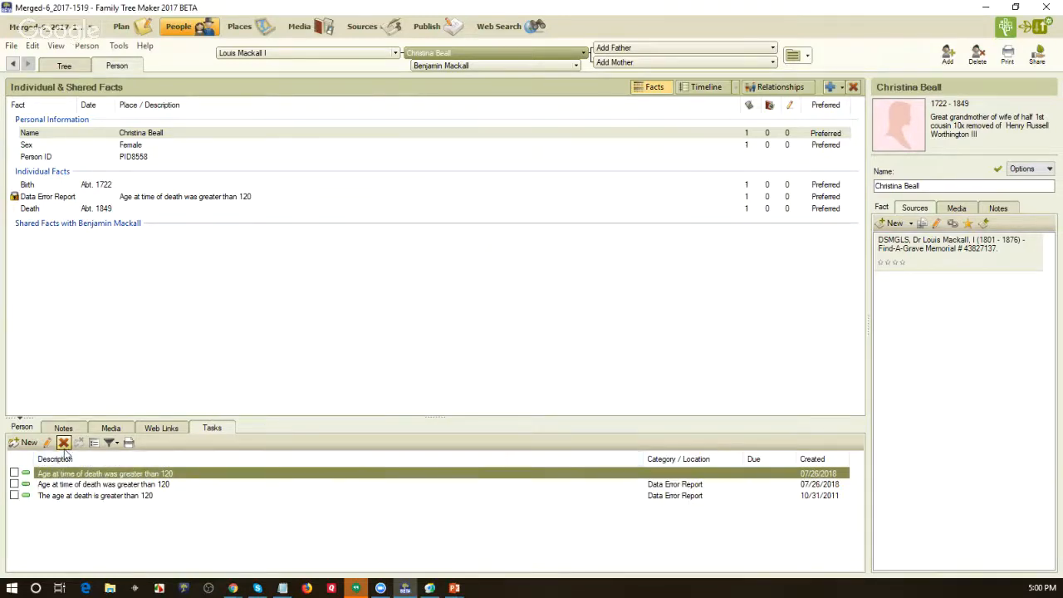
pyautogui.click(63, 441)
pyautogui.click(581, 344)
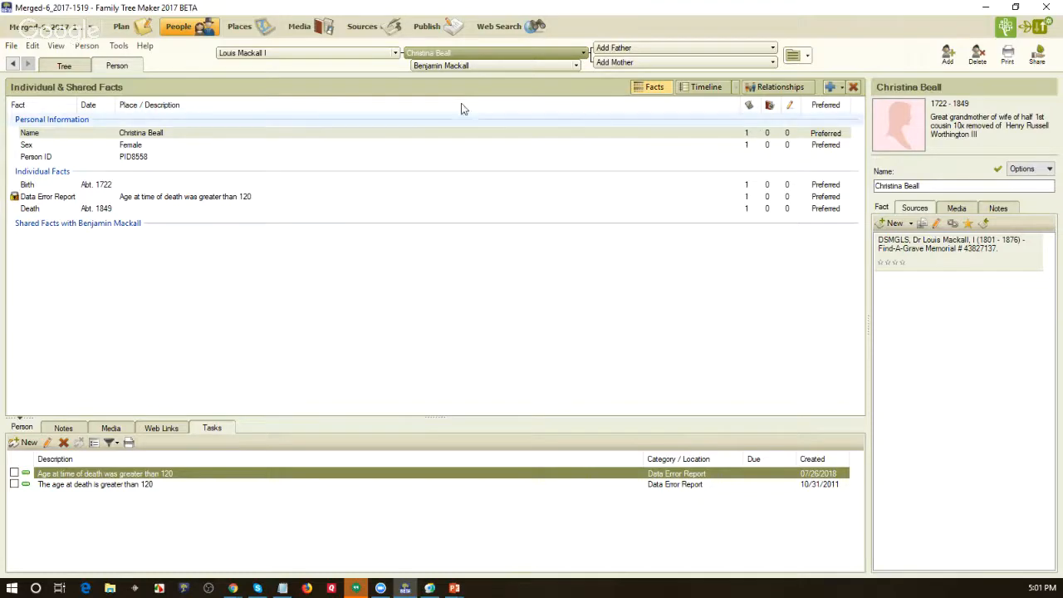
# - View the whole tree's filtered task list and minimize the program to return to the presentation slide
pyautogui.click(122, 28)
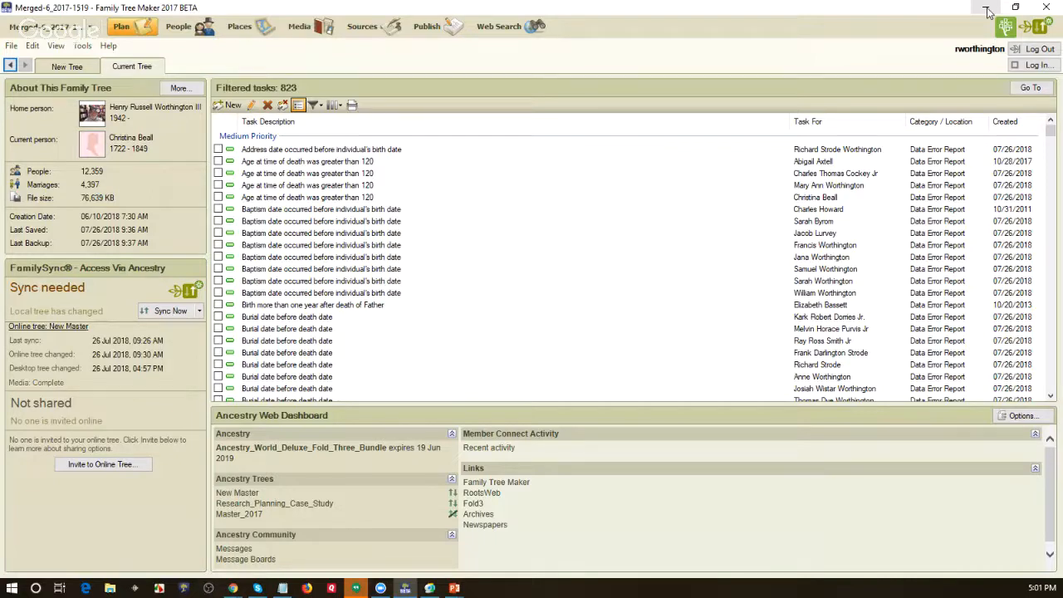
pyautogui.click(985, 7)
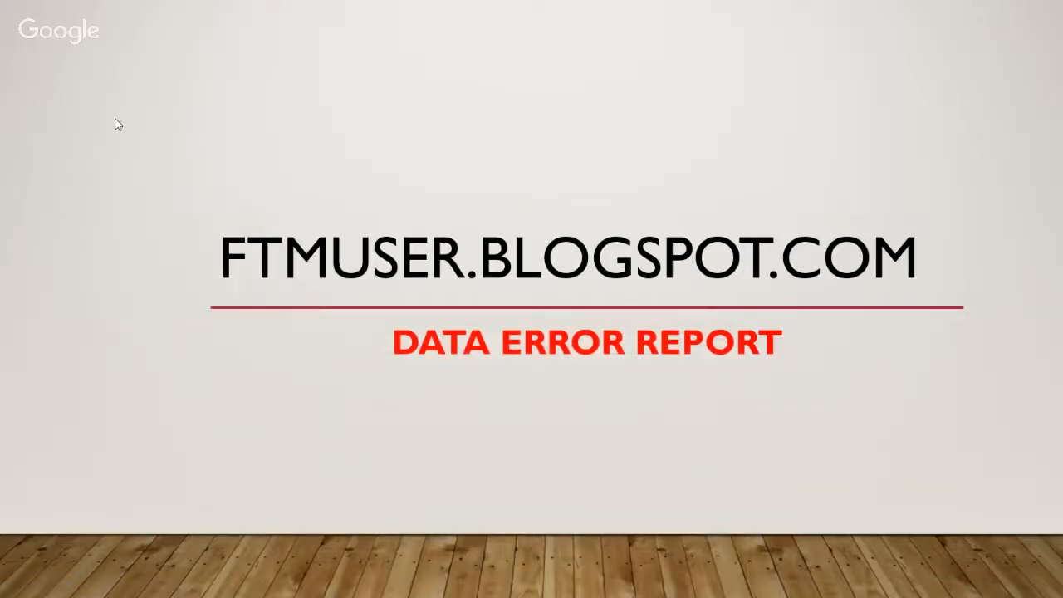